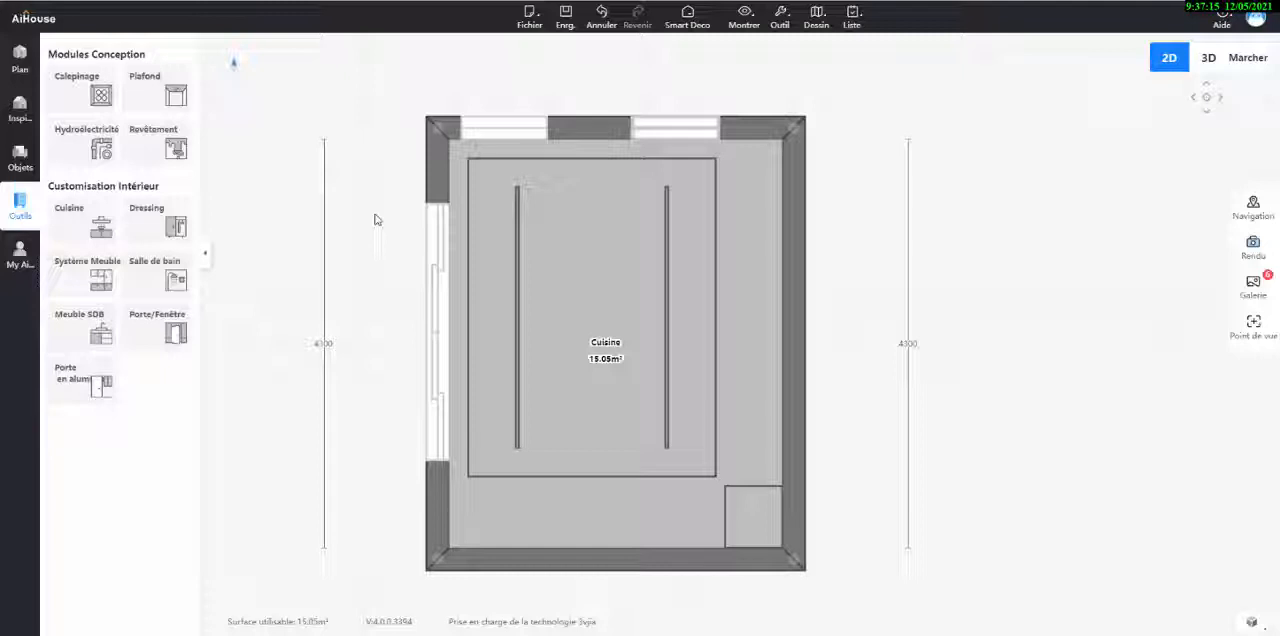
# - Inspect the kitchen in the 3D and walkthrough views, looking at the cabinets, island and overall layout
pyautogui.click(1208, 58)
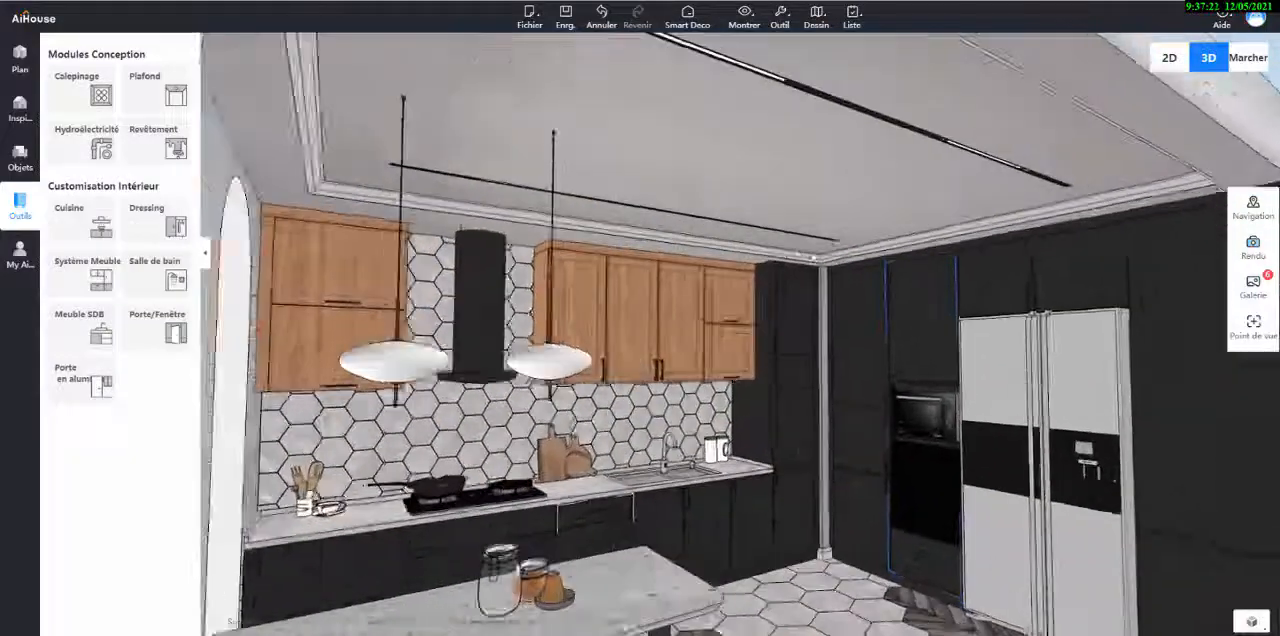
pyautogui.click(1257, 60)
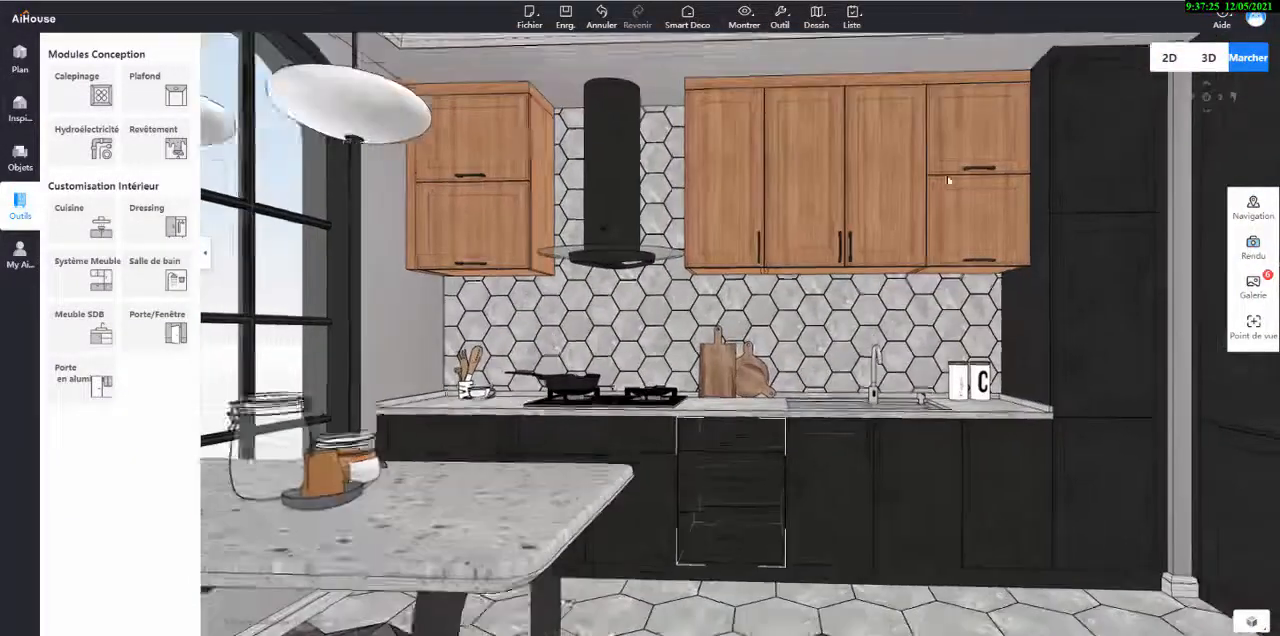
pyautogui.click(1209, 66)
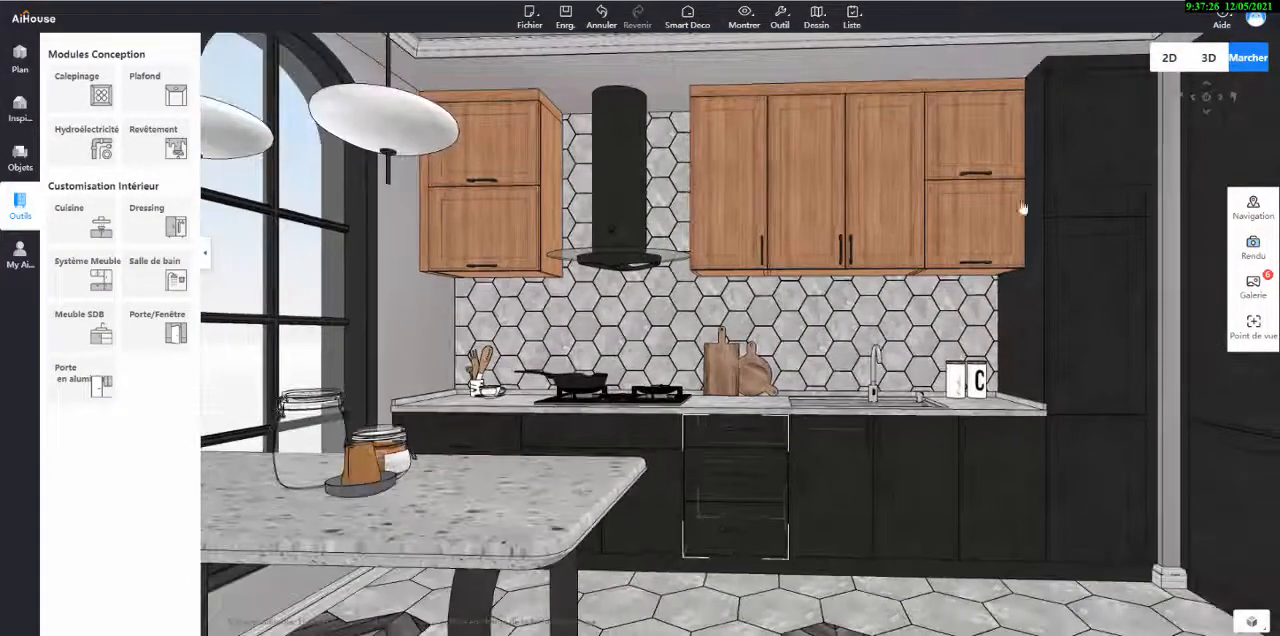
pyautogui.moveTo(848, 256); pyautogui.dragTo(824, 535)
pyautogui.moveTo(891, 266); pyautogui.dragTo(903, 166, button='right')
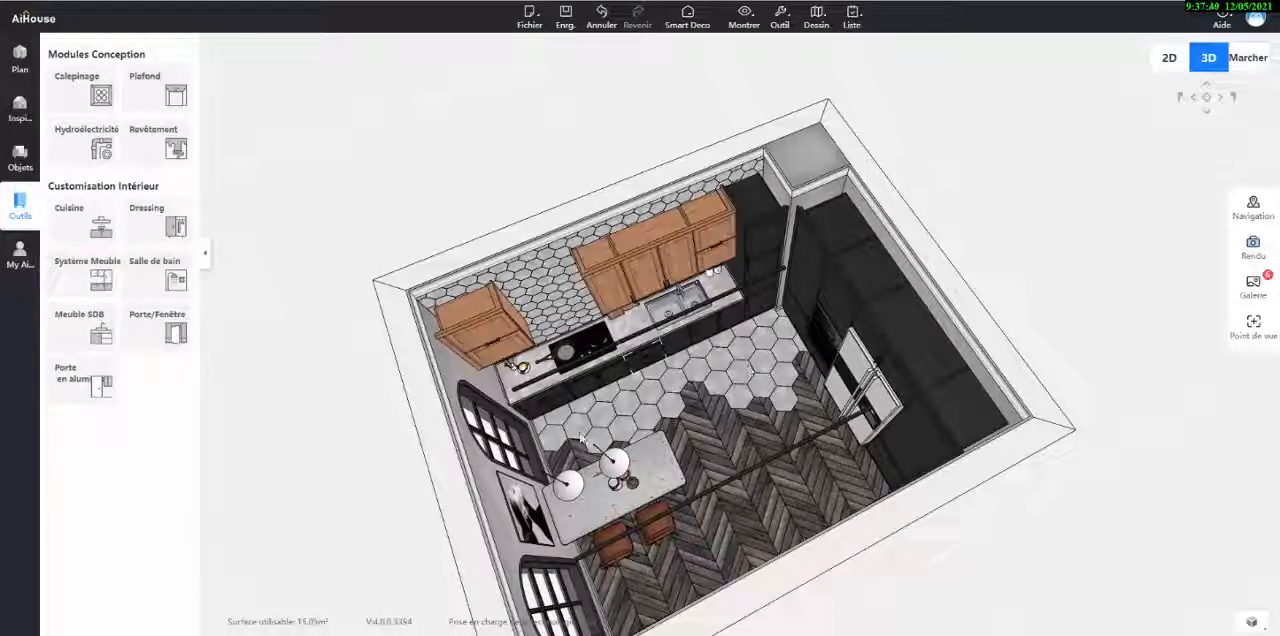
pyautogui.moveTo(735, 426); pyautogui.dragTo(790, 301)
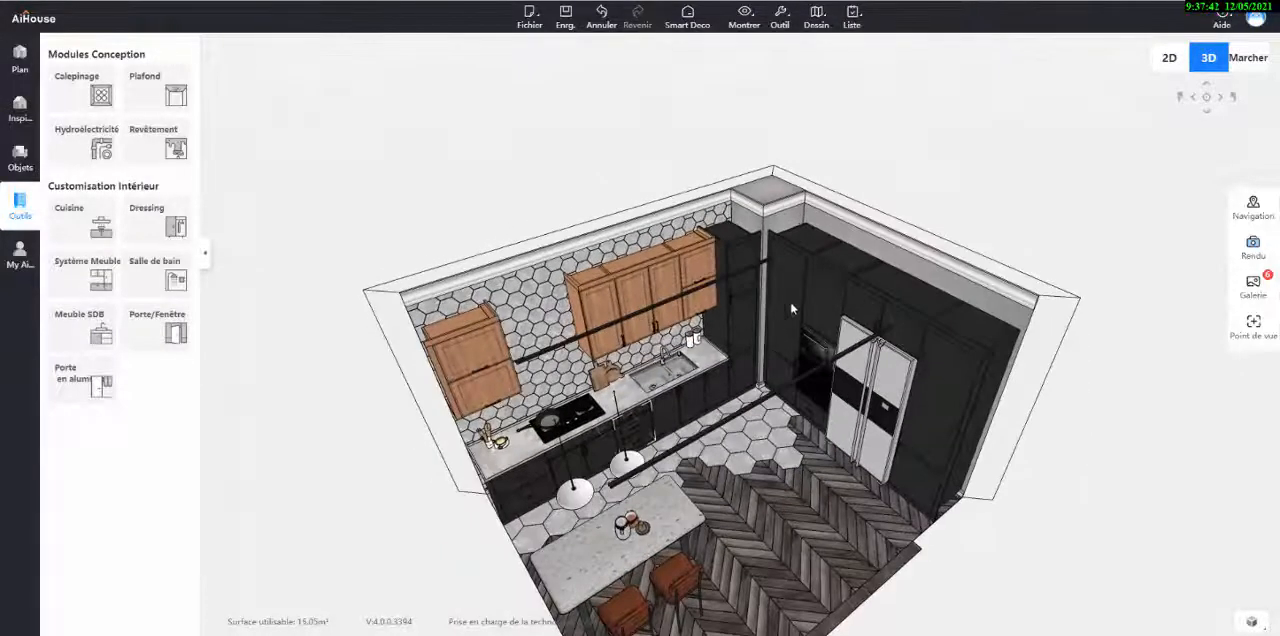
# - From the walkthrough view, set up a panorama render with 6K resolution and the multiple-point mode (Plusieurs)
pyautogui.click(1245, 58)
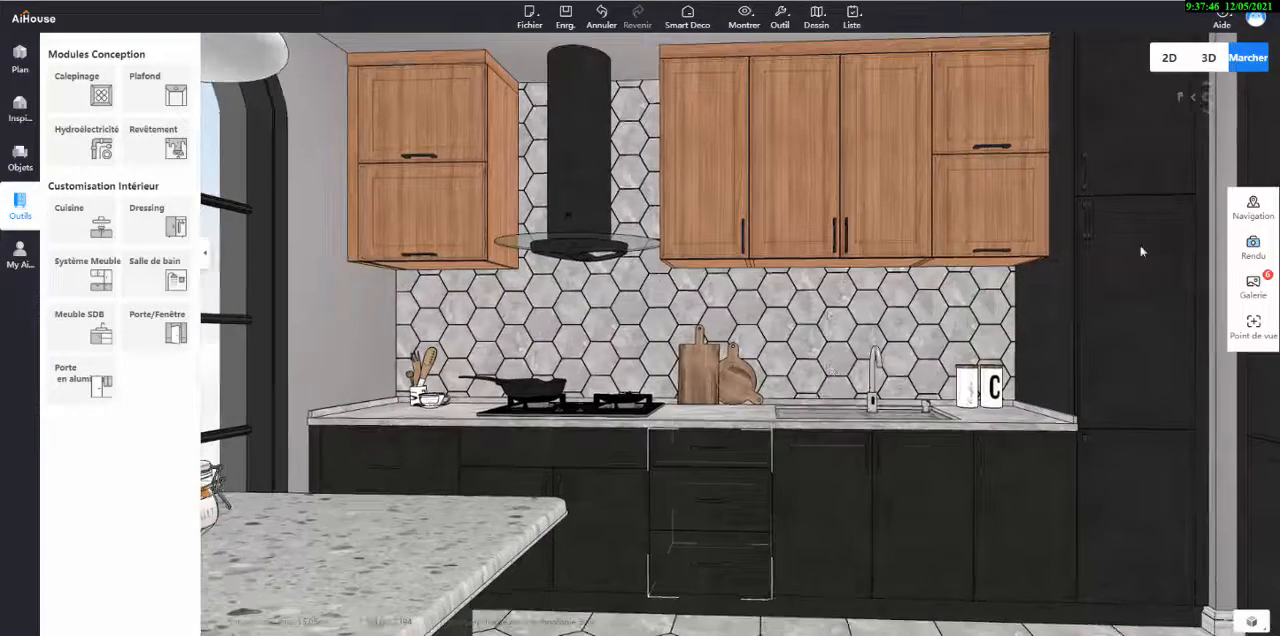
pyautogui.click(1251, 250)
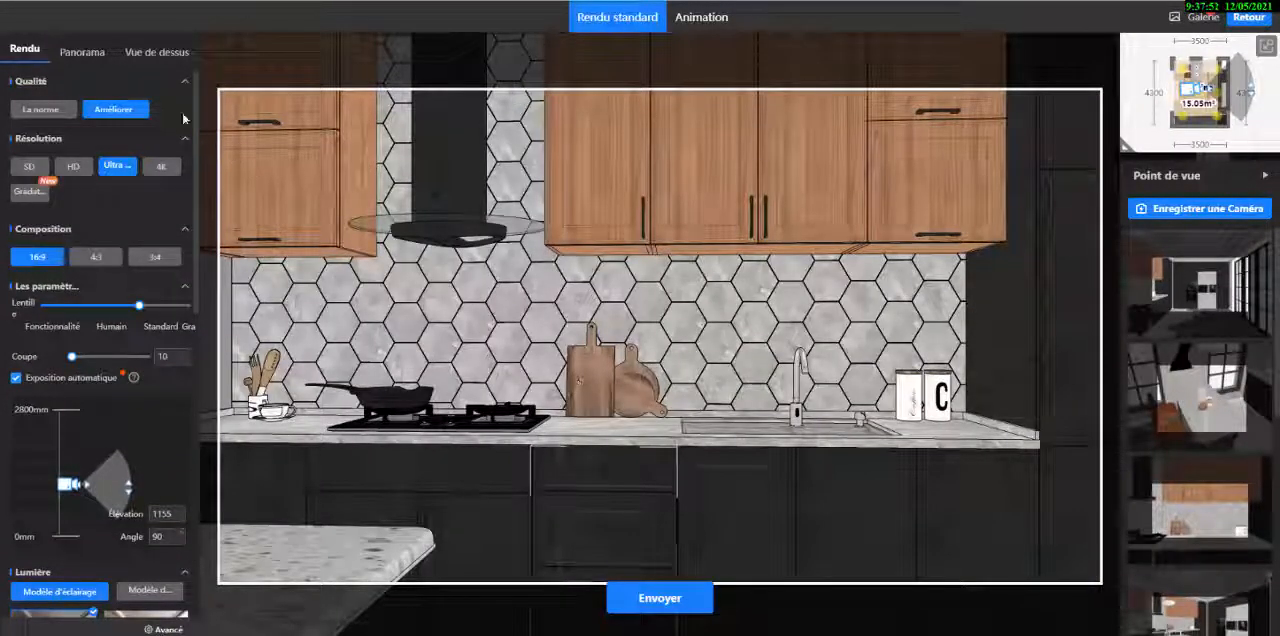
pyautogui.click(80, 54)
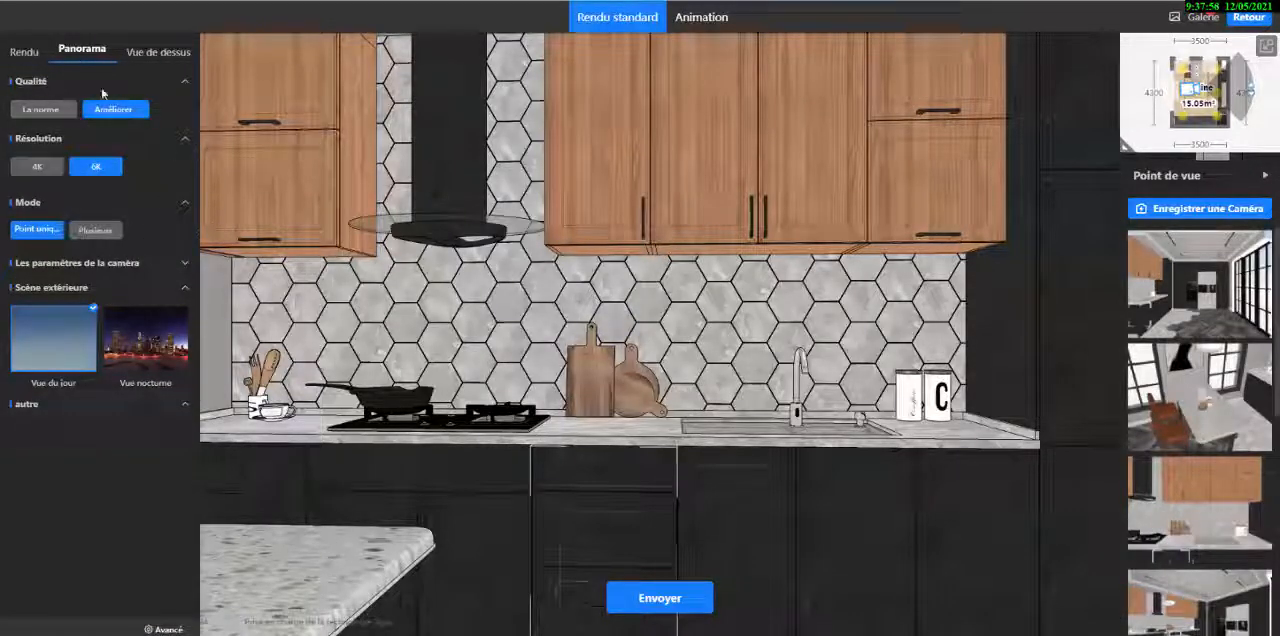
pyautogui.click(95, 170)
pyautogui.click(96, 231)
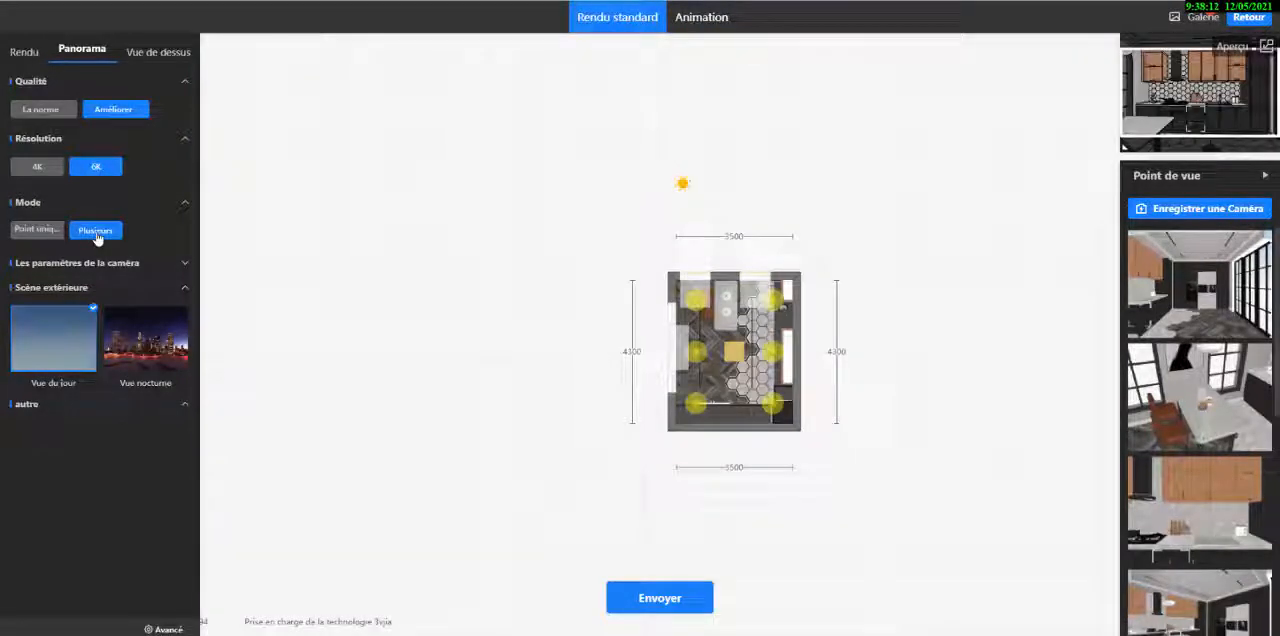
# - Place three linked panorama points in the kitchen, by the large side window, on the floor's tile edge and beside the island, and submit the render
pyautogui.scroll(1, 577, 348)
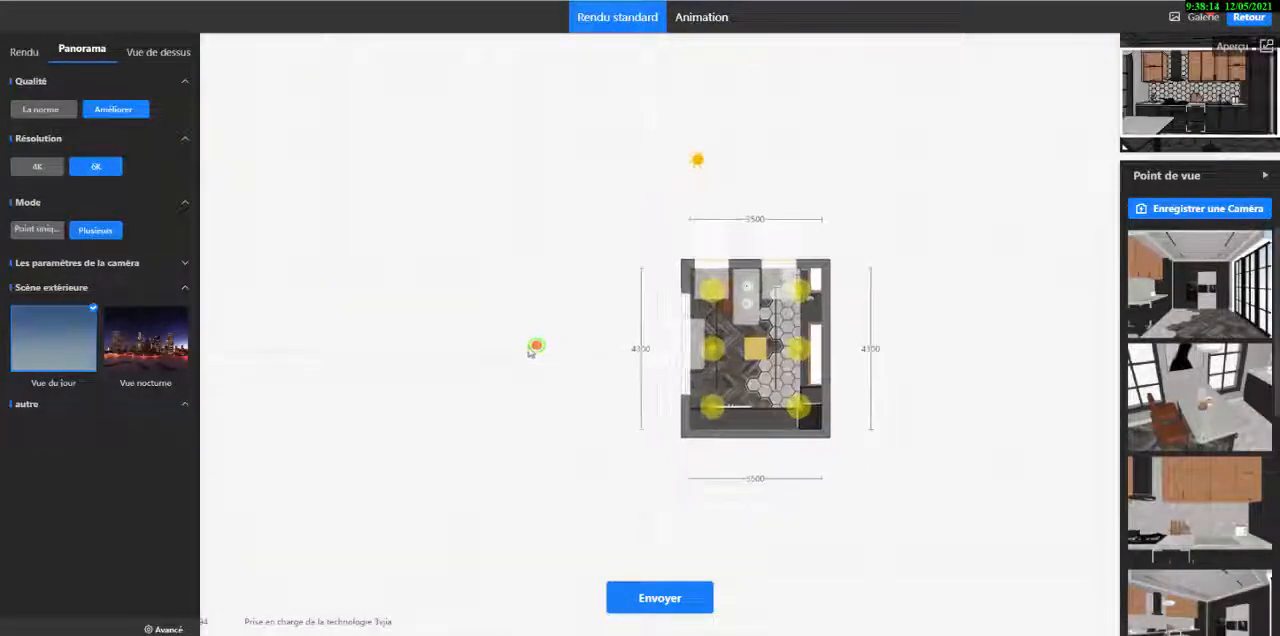
pyautogui.scroll(2, 563, 338)
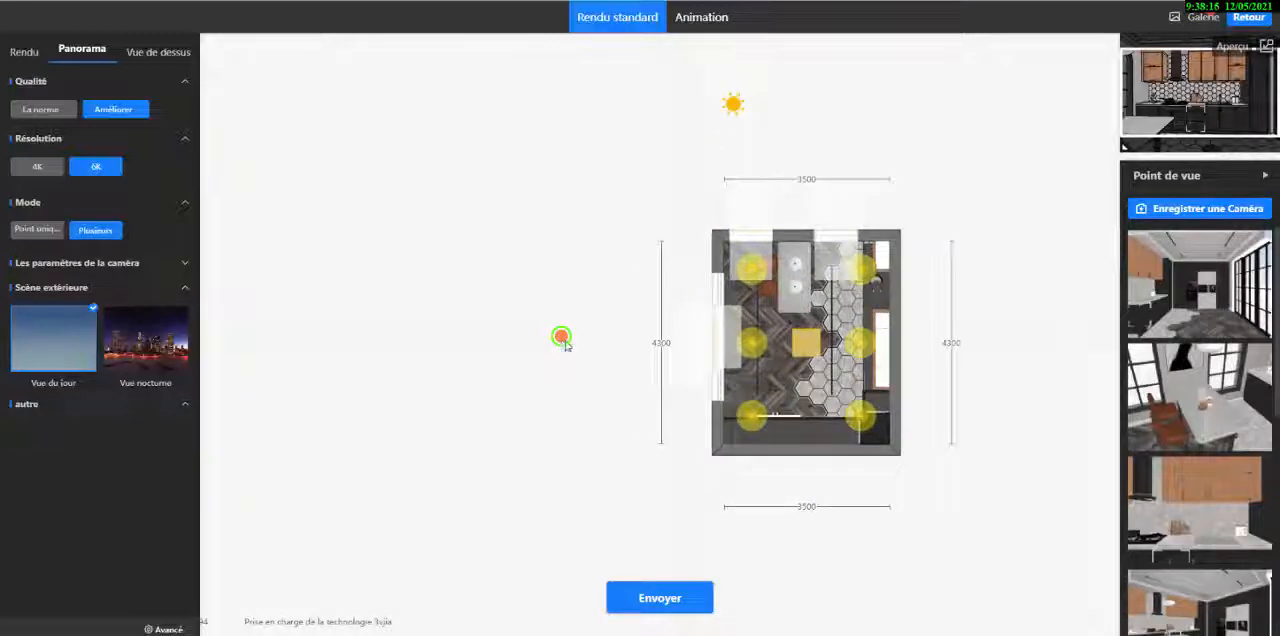
pyautogui.click(625, 344)
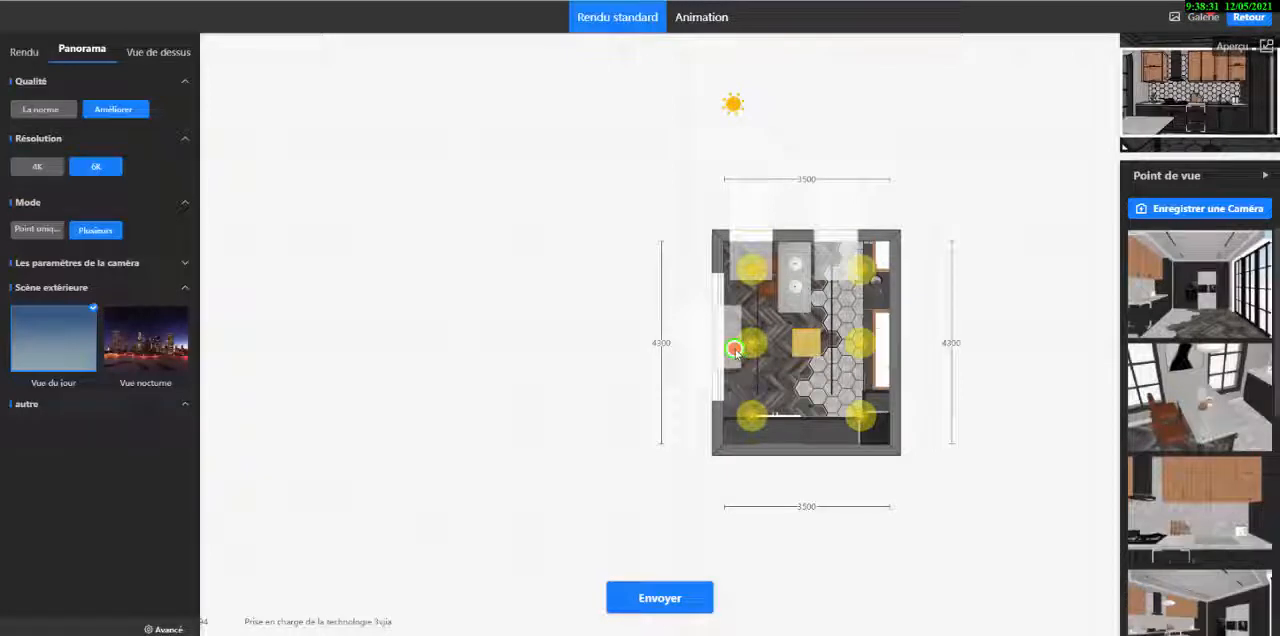
pyautogui.moveTo(735, 349); pyautogui.dragTo(821, 399)
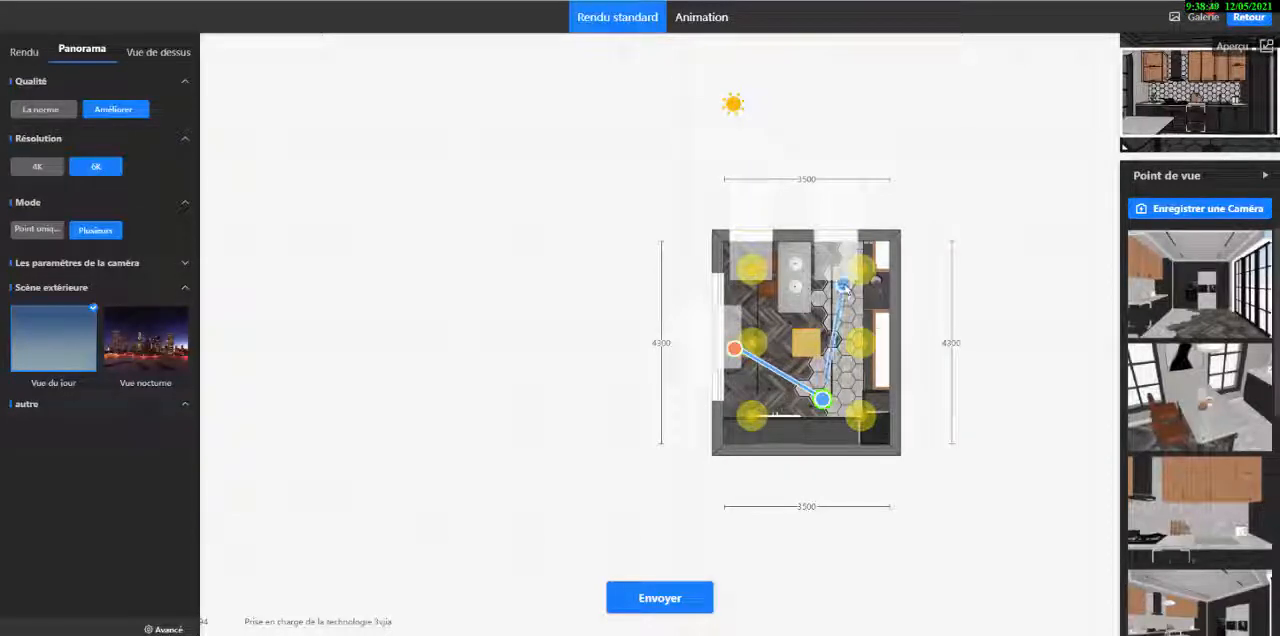
pyautogui.click(845, 286)
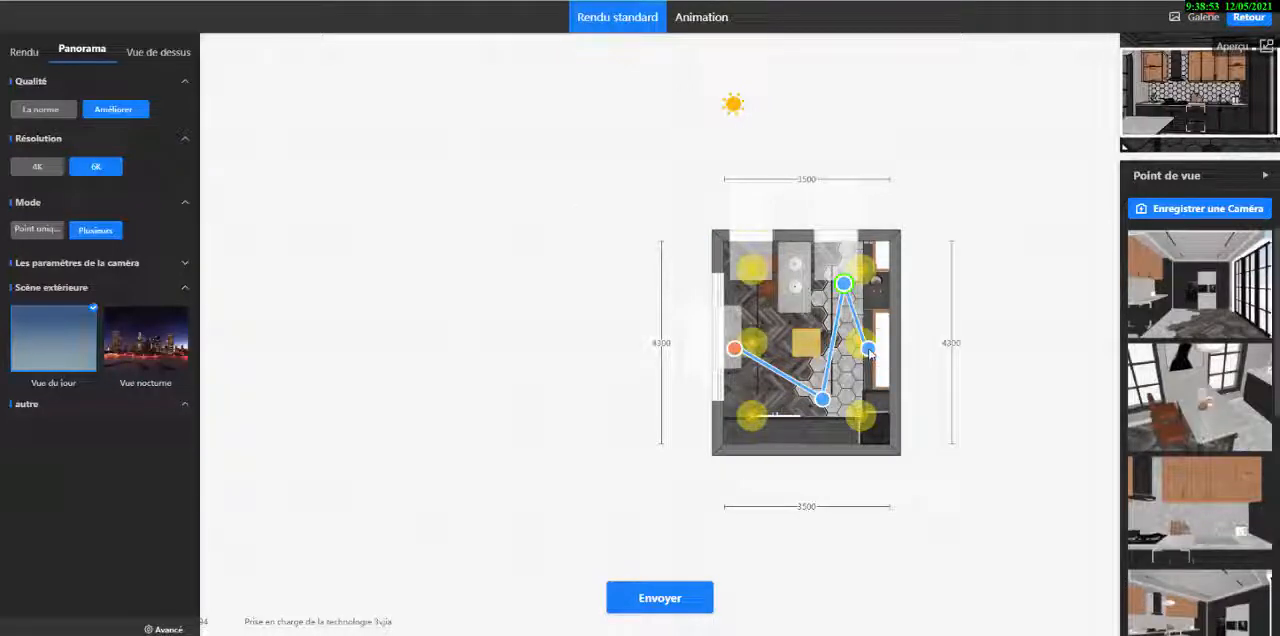
pyautogui.rightClick(869, 353)
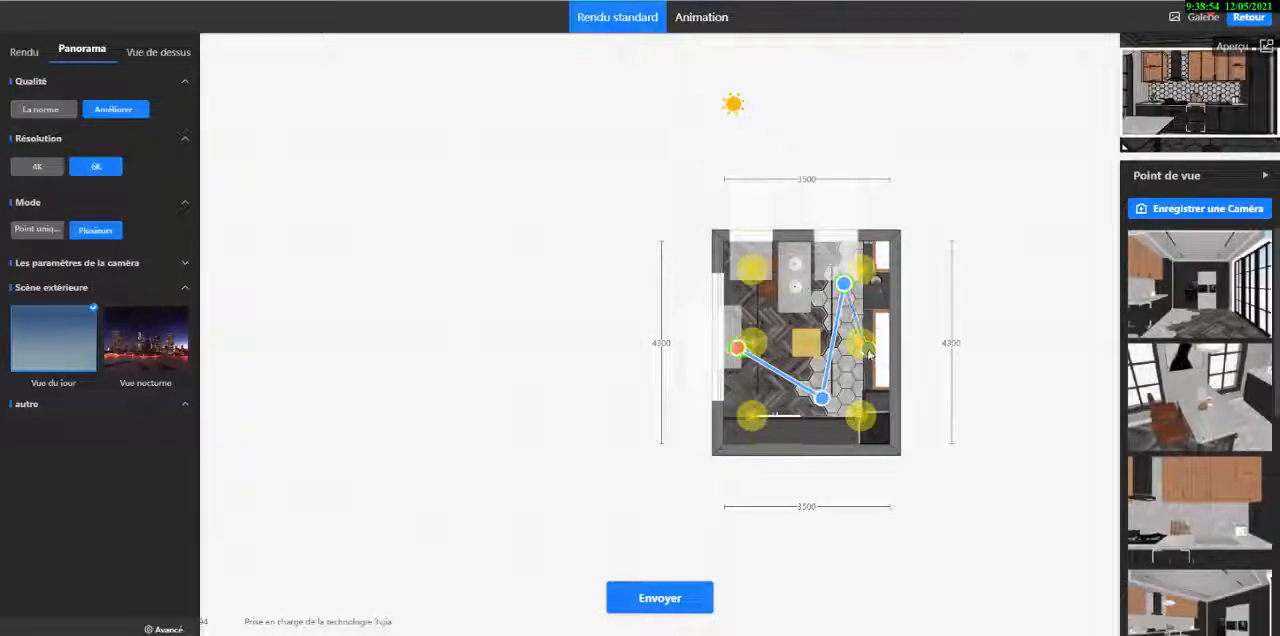
pyautogui.click(645, 597)
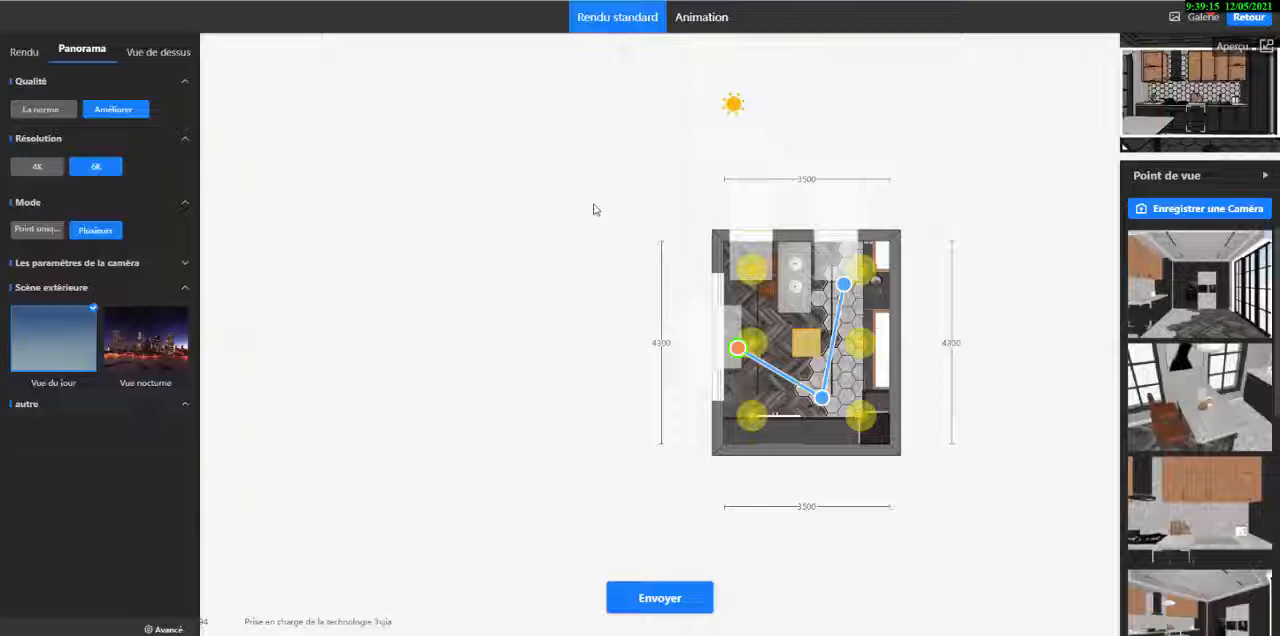
# - Leave the render setup for the floor plan and open the gallery of finished panorama renders
pyautogui.click(1247, 18)
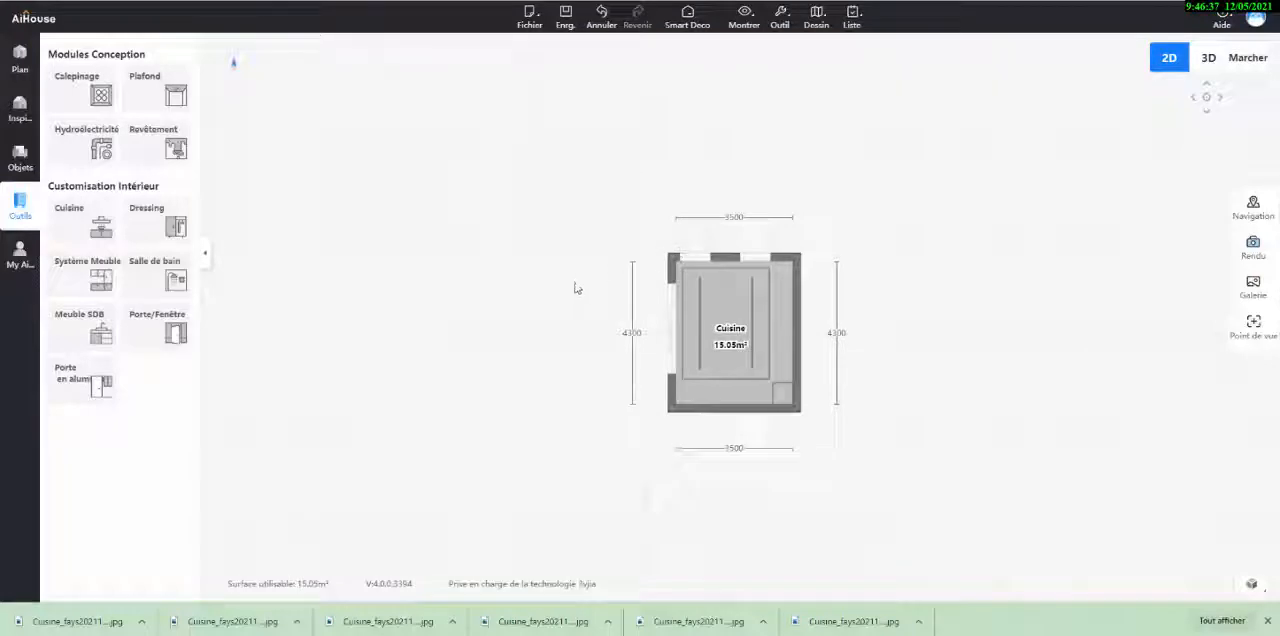
pyautogui.scroll(3, 576, 286)
pyautogui.moveTo(600, 211); pyautogui.dragTo(480, 189)
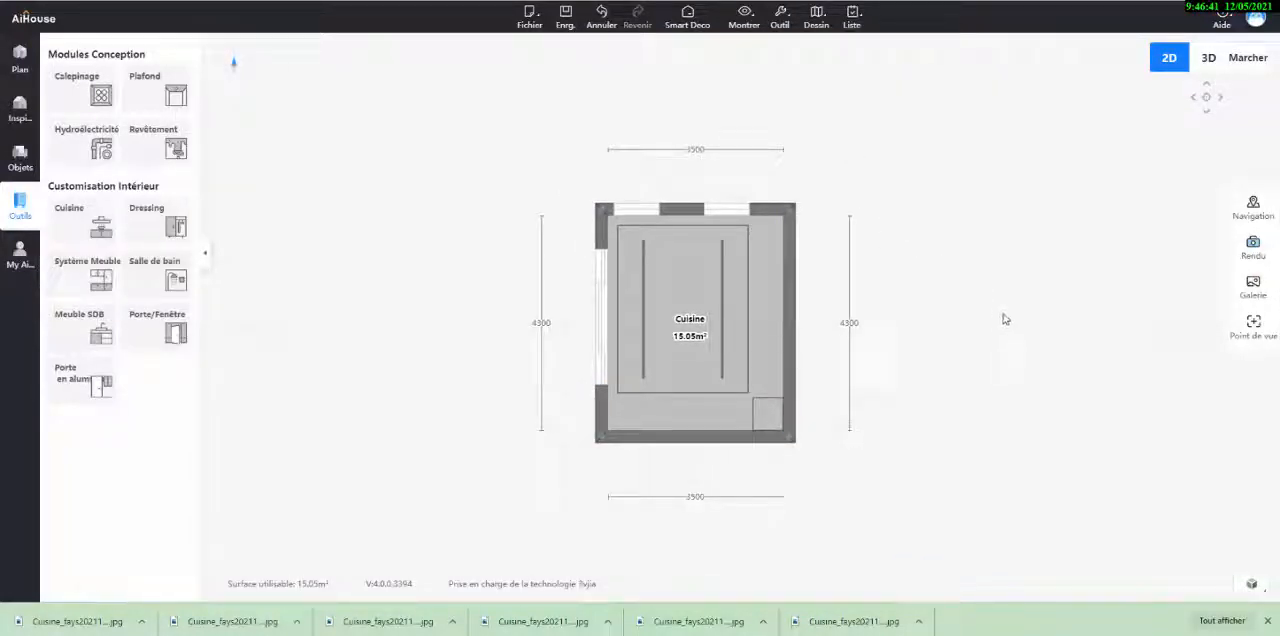
pyautogui.click(1253, 290)
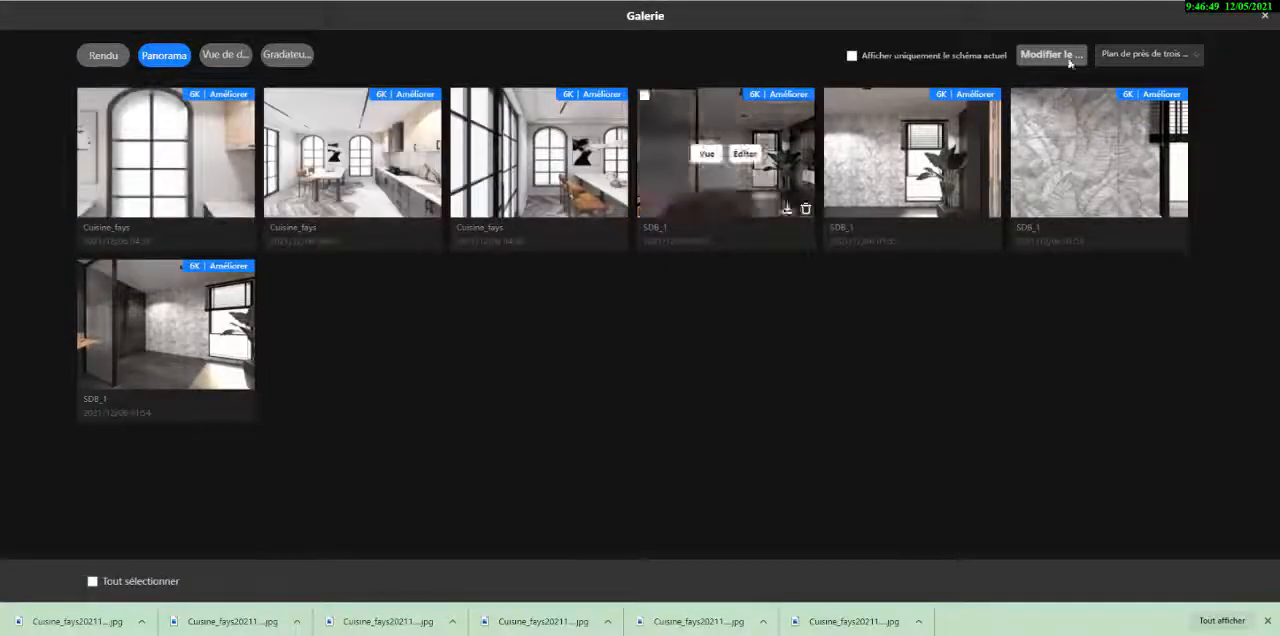
pyautogui.click(1265, 15)
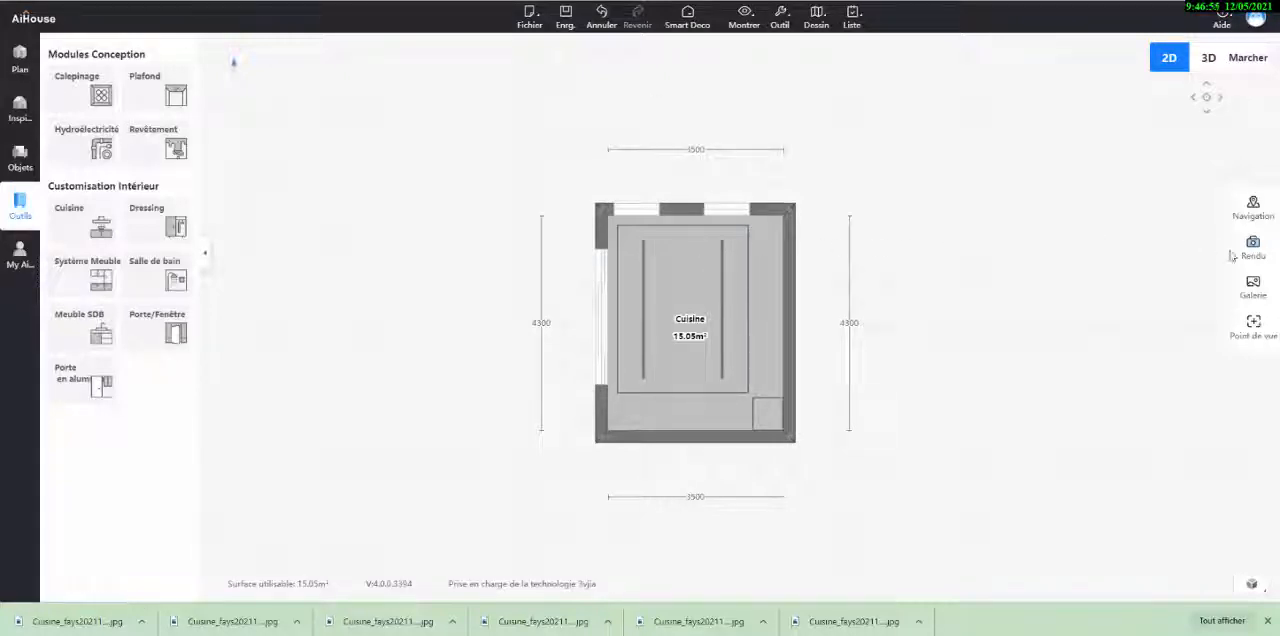
pyautogui.click(1261, 299)
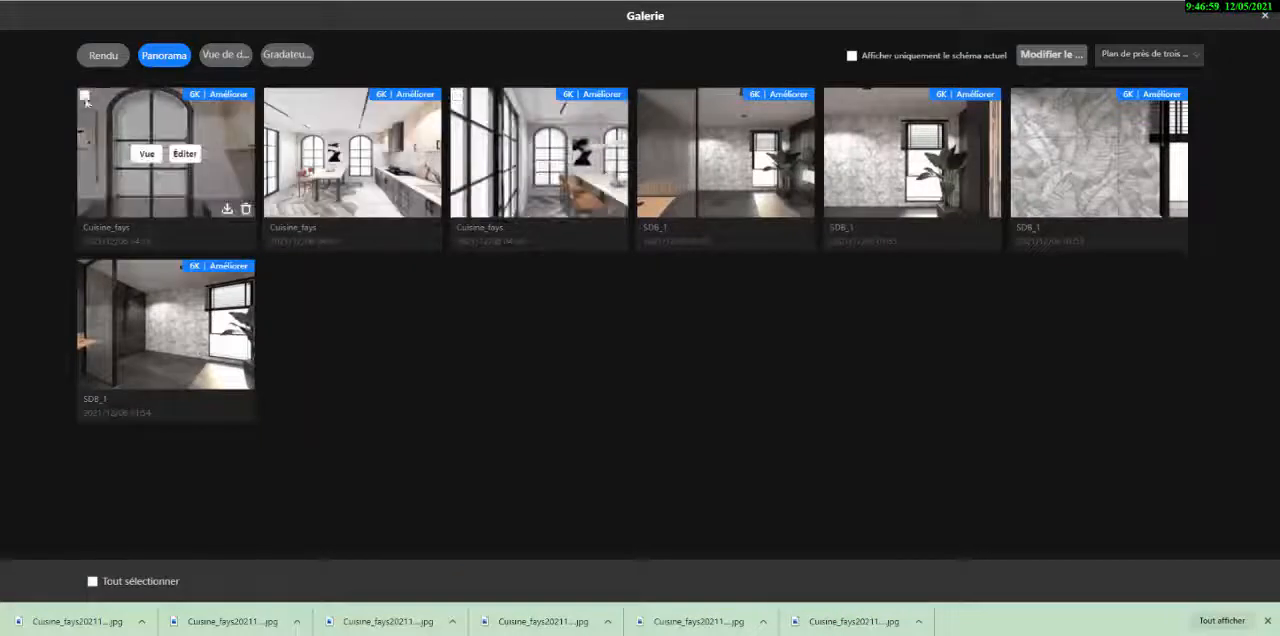
# - Select the three Cuisine_fays panoramas in the gallery and open them in the panorama editor
pyautogui.click(85, 96)
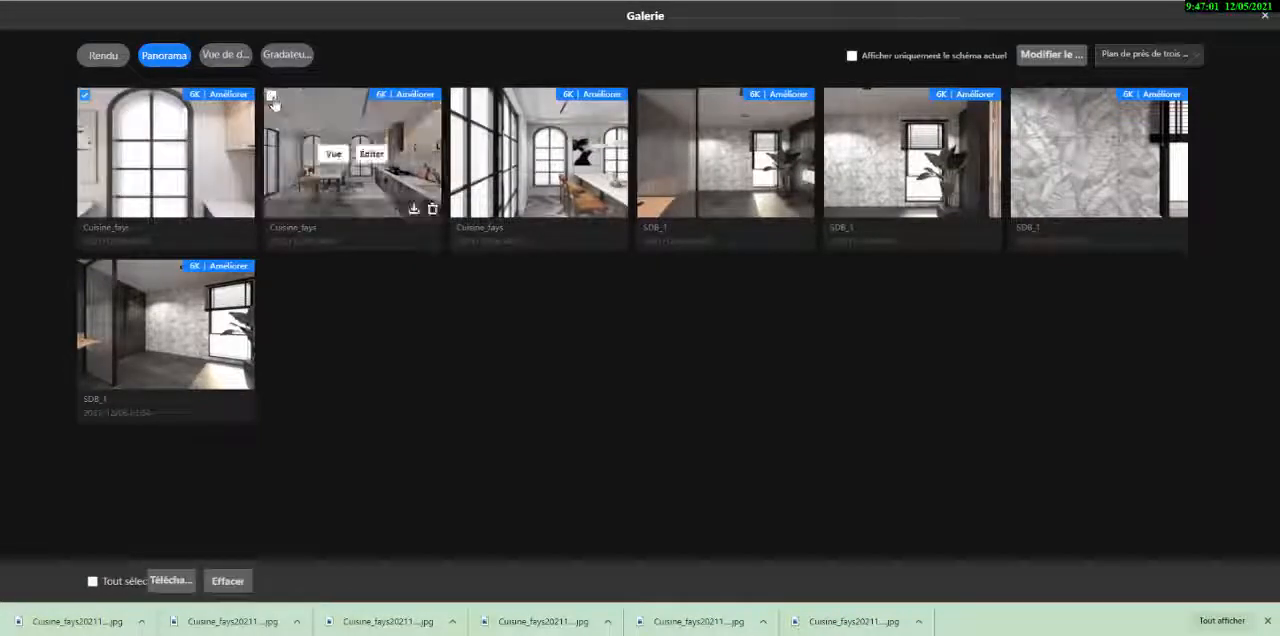
pyautogui.click(271, 96)
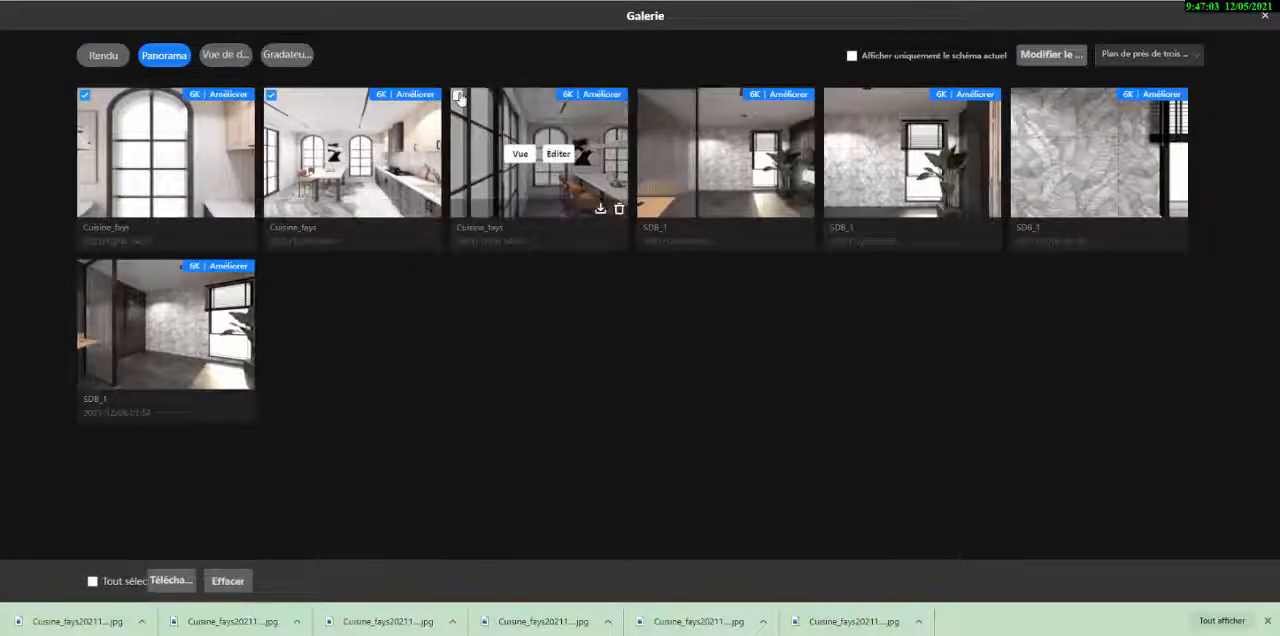
pyautogui.click(458, 96)
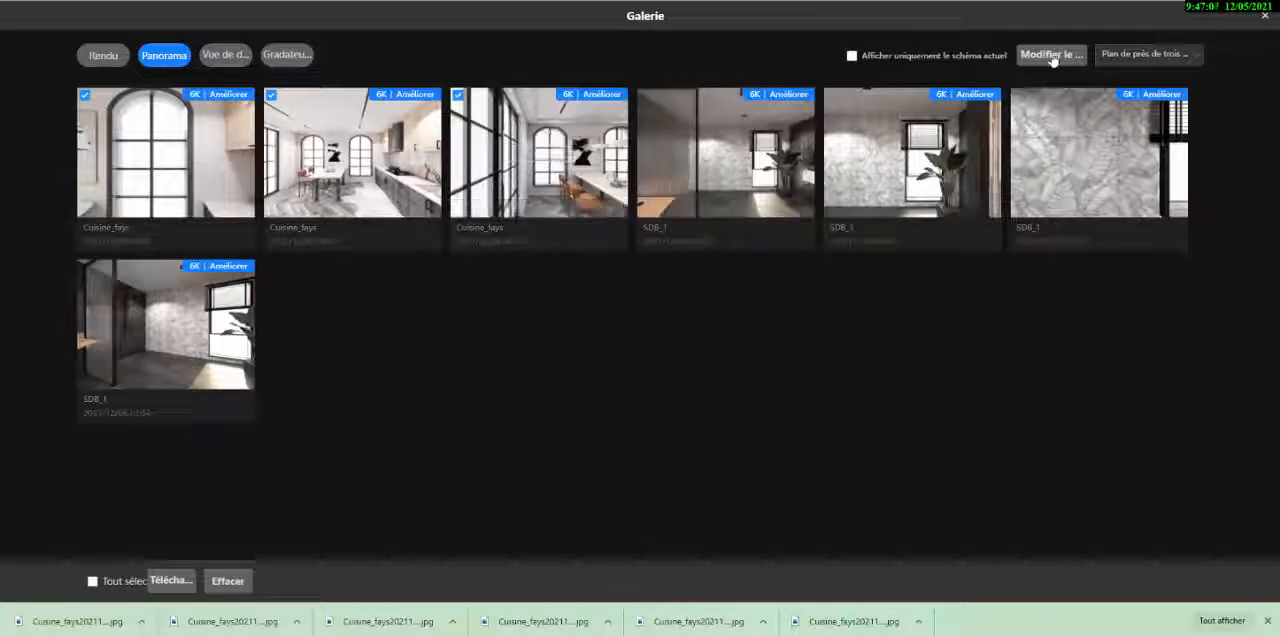
pyautogui.click(1050, 56)
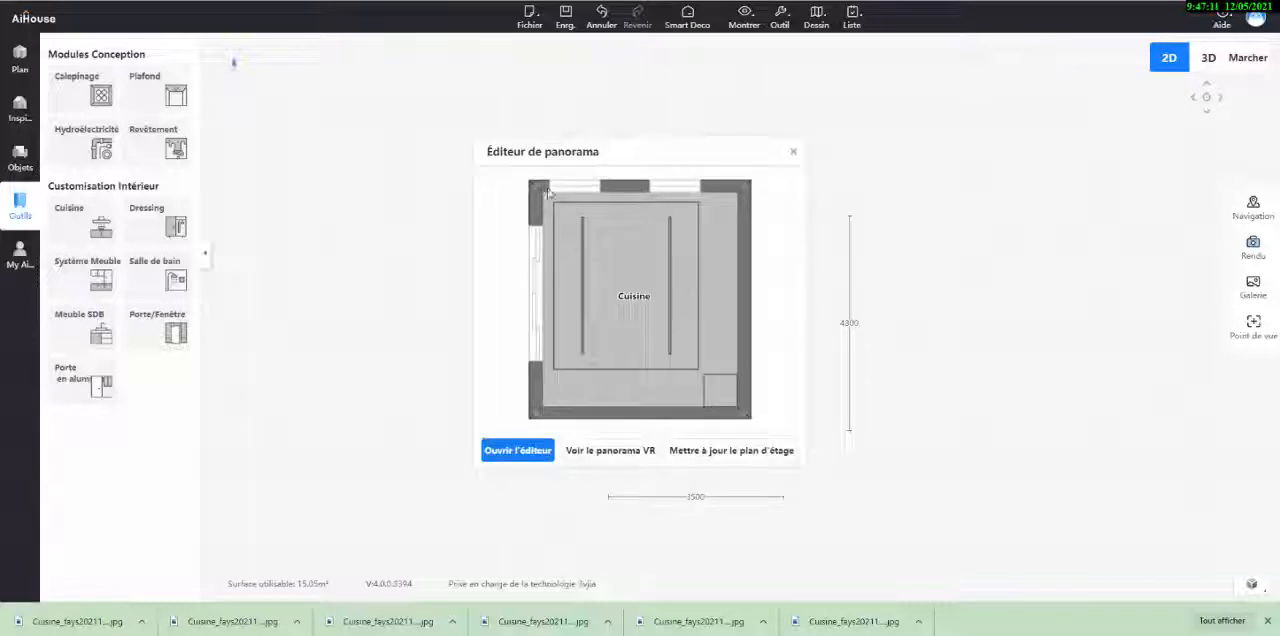
pyautogui.moveTo(646, 157); pyautogui.dragTo(604, 121)
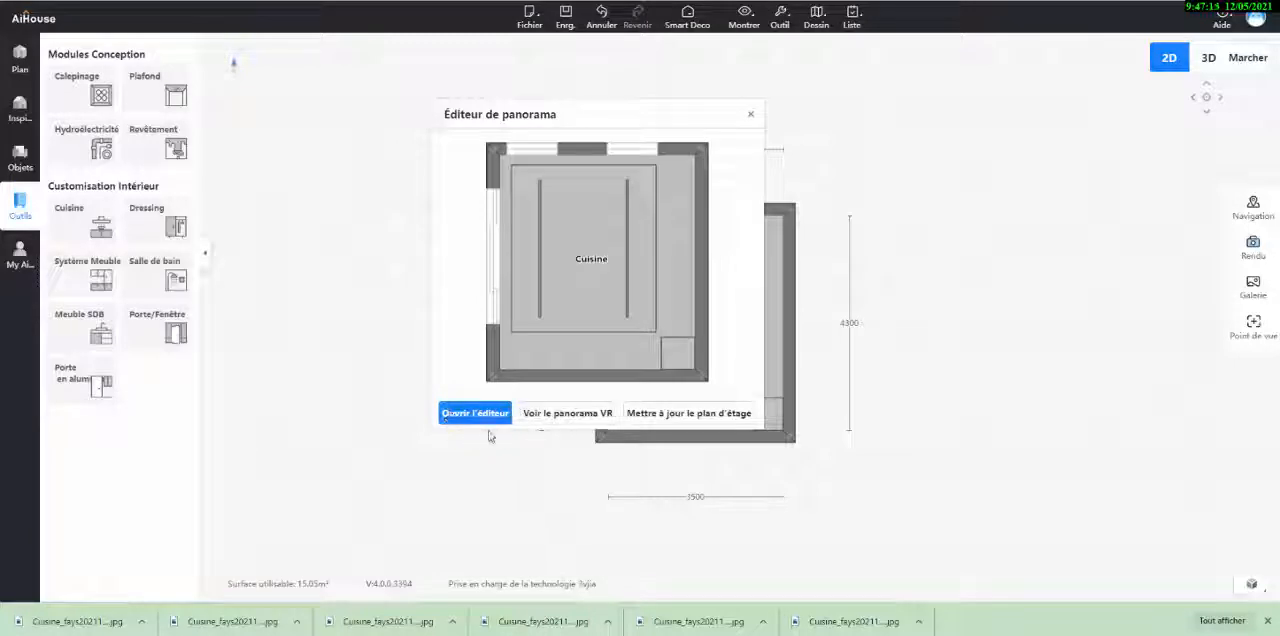
pyautogui.click(465, 413)
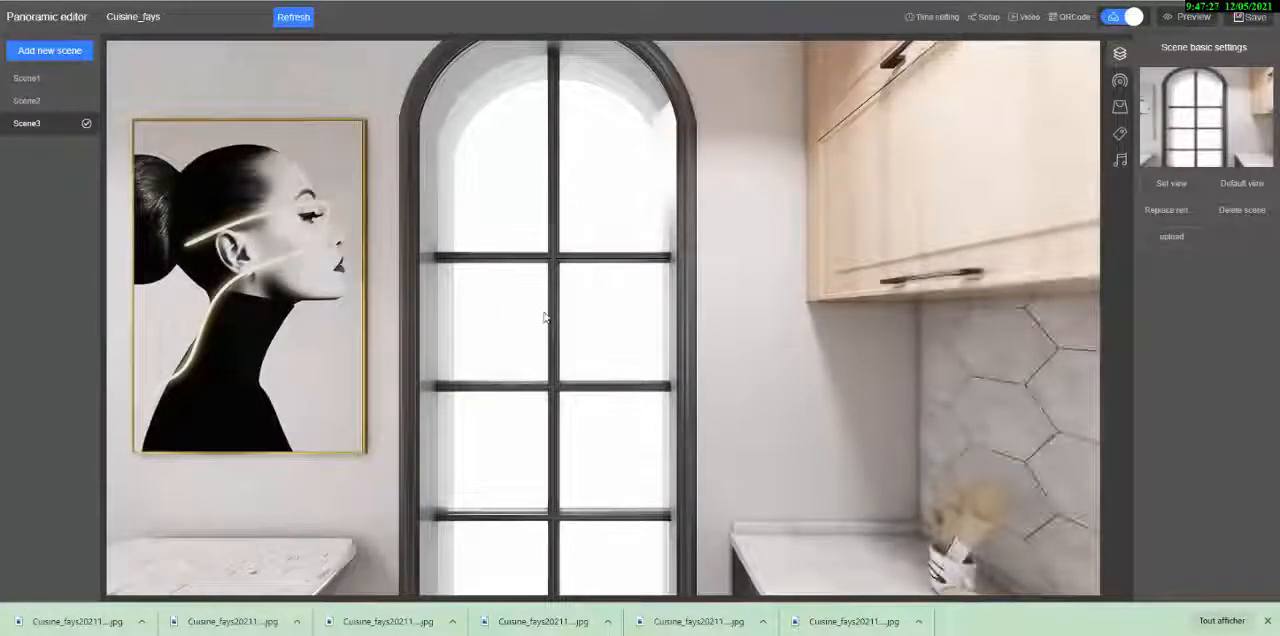
# - Look around the kitchen in Scene3 and review the Scene1, Scene2 and Scene3 panoramas
pyautogui.moveTo(546, 316); pyautogui.dragTo(953, 235)
pyautogui.moveTo(690, 316); pyautogui.dragTo(990, 285)
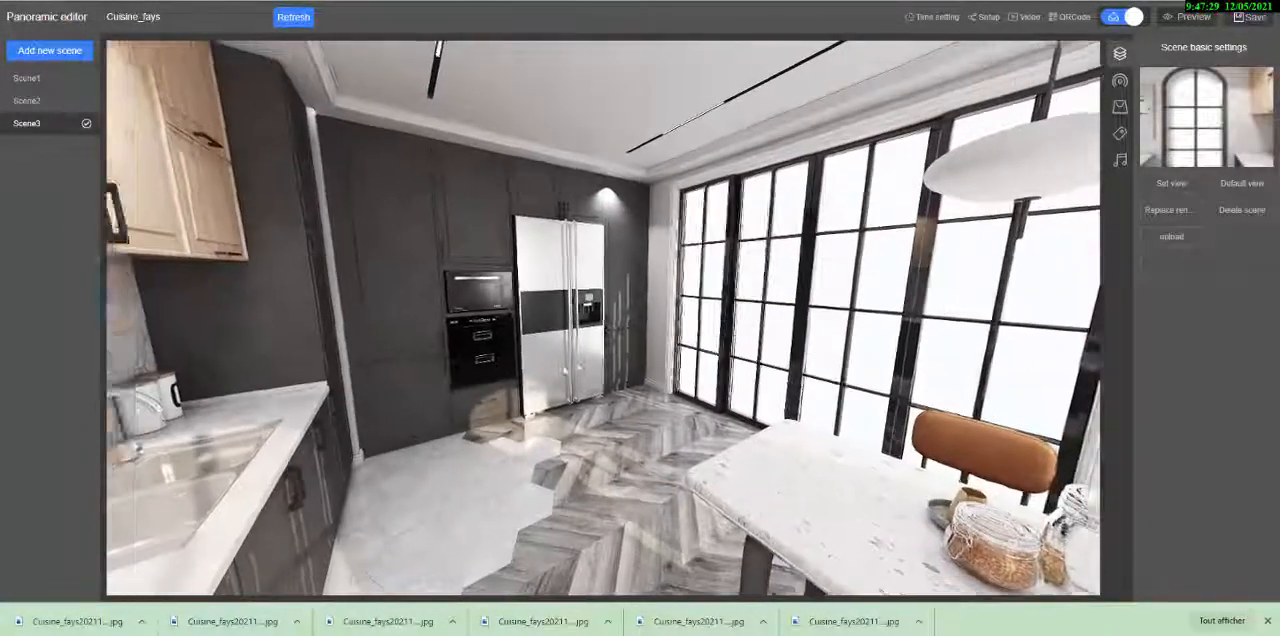
pyautogui.moveTo(470, 295); pyautogui.dragTo(511, 271)
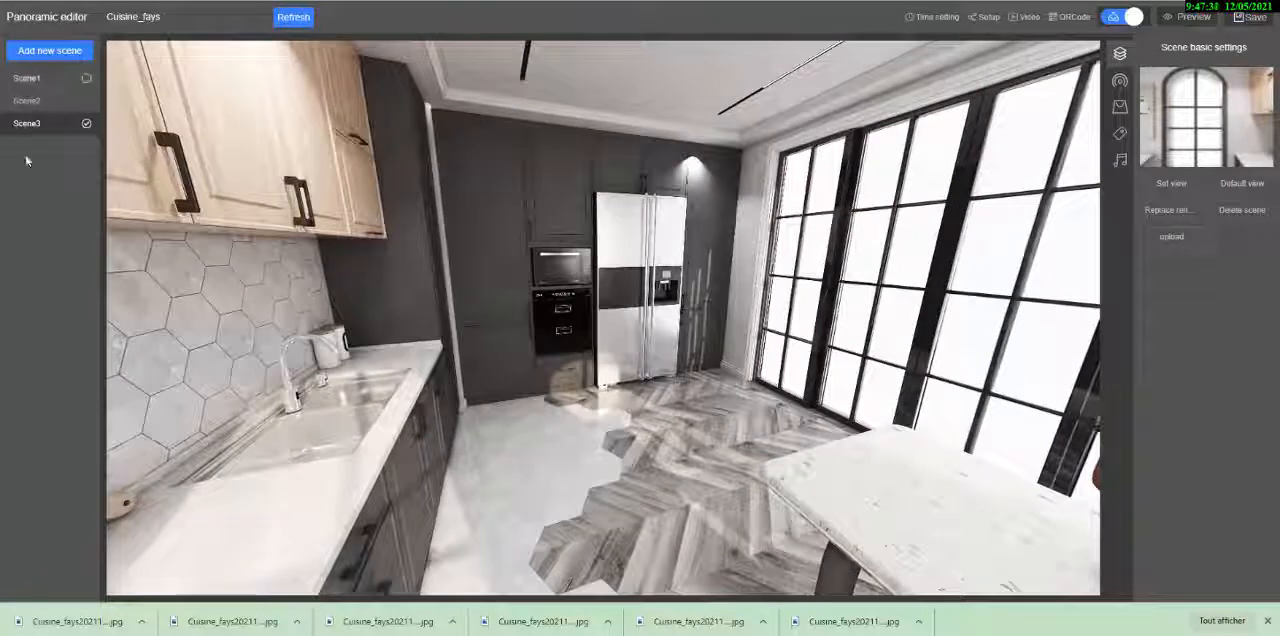
pyautogui.click(37, 80)
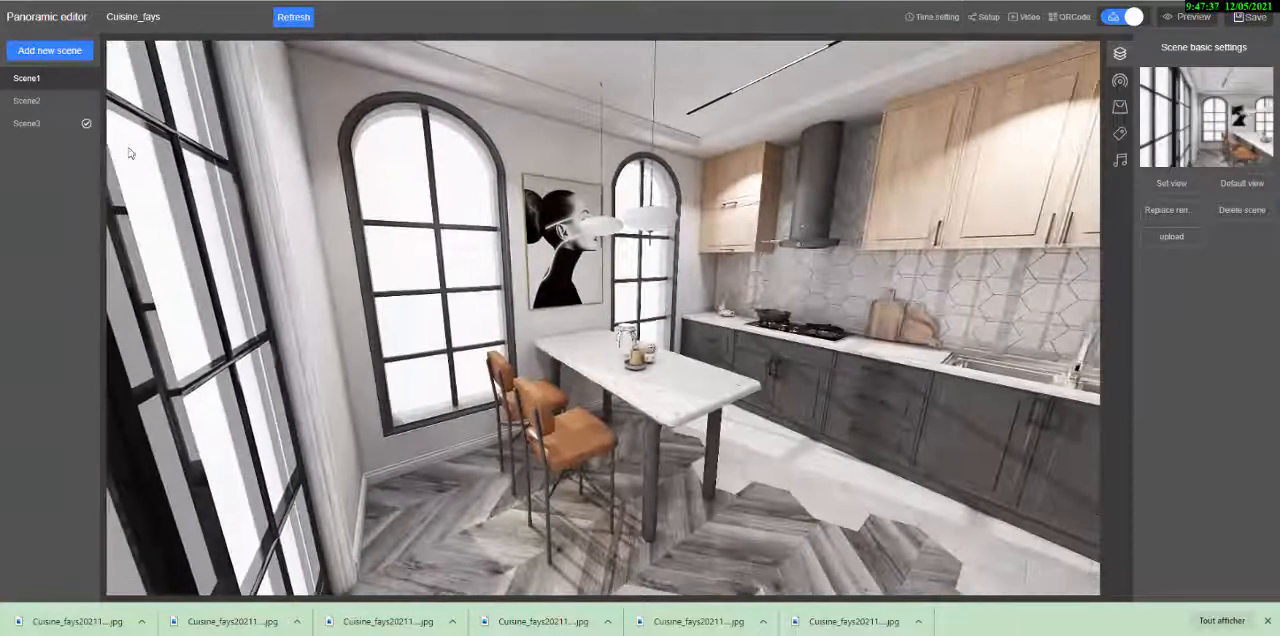
pyautogui.click(40, 101)
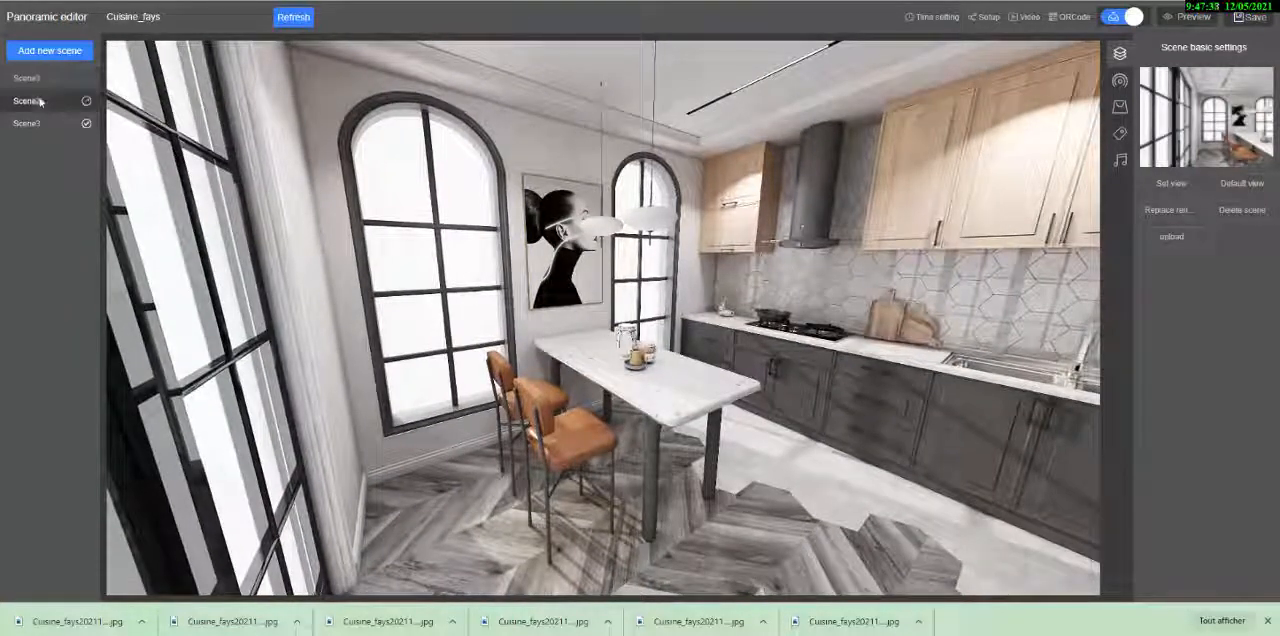
pyautogui.click(26, 124)
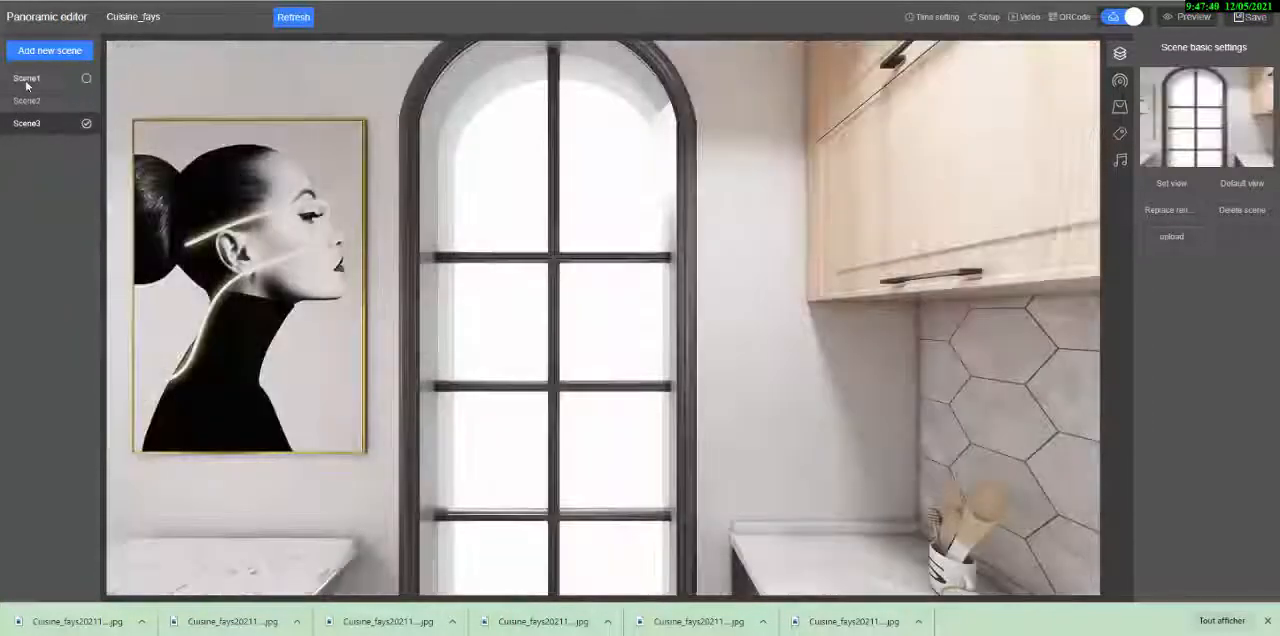
# - Turn Scene1 to face the wall with the sink, hood and wooden cabinets and set that as its starting view
pyautogui.click(30, 79)
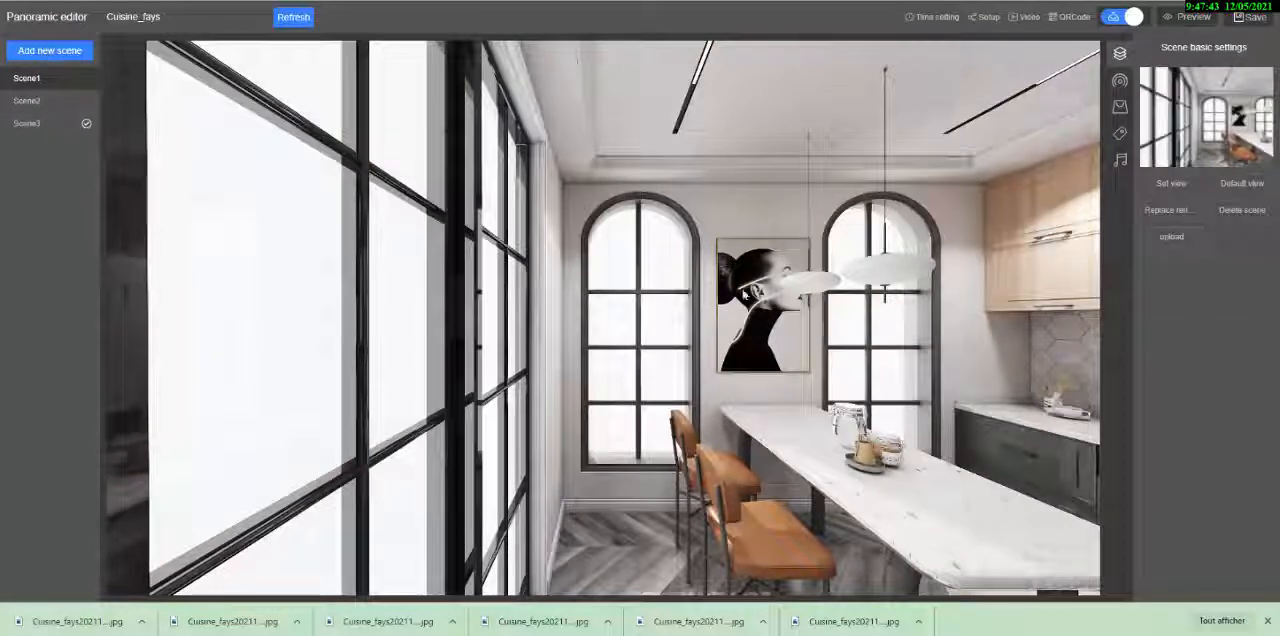
pyautogui.moveTo(754, 351); pyautogui.dragTo(706, 413)
pyautogui.moveTo(688, 421); pyautogui.dragTo(685, 431)
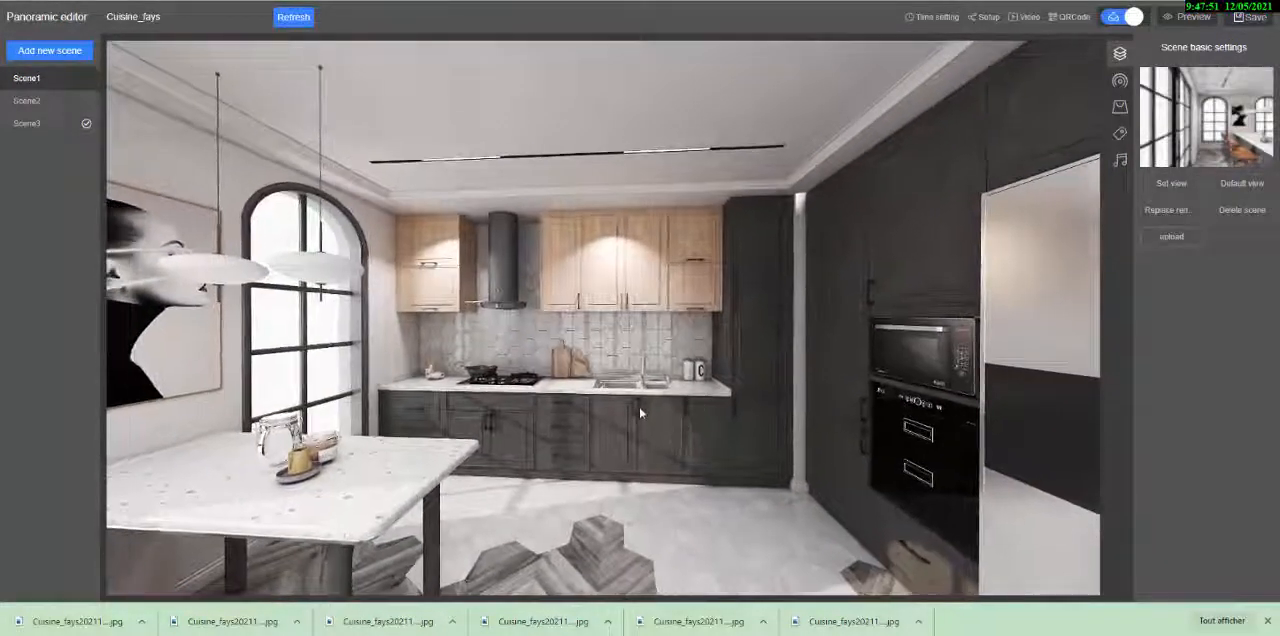
pyautogui.click(1168, 185)
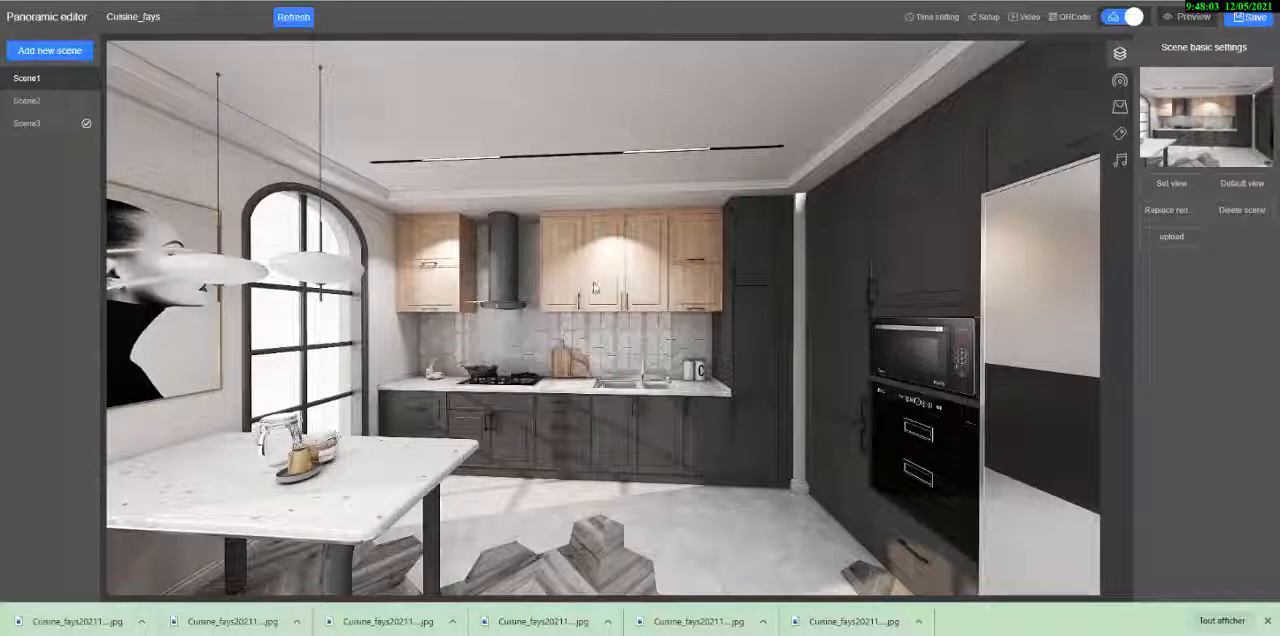
# - Create a door tag in Scene1 that leads to Scene2 and place it on the dark cabinet beside the oven
pyautogui.click(1120, 81)
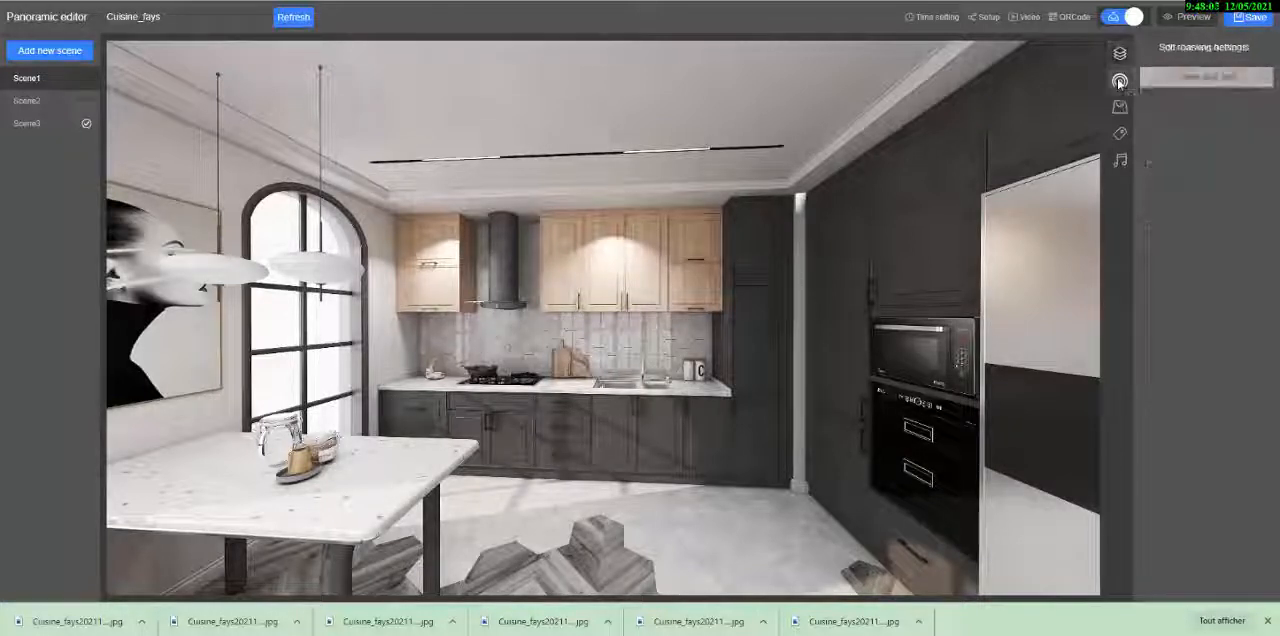
pyautogui.click(1191, 84)
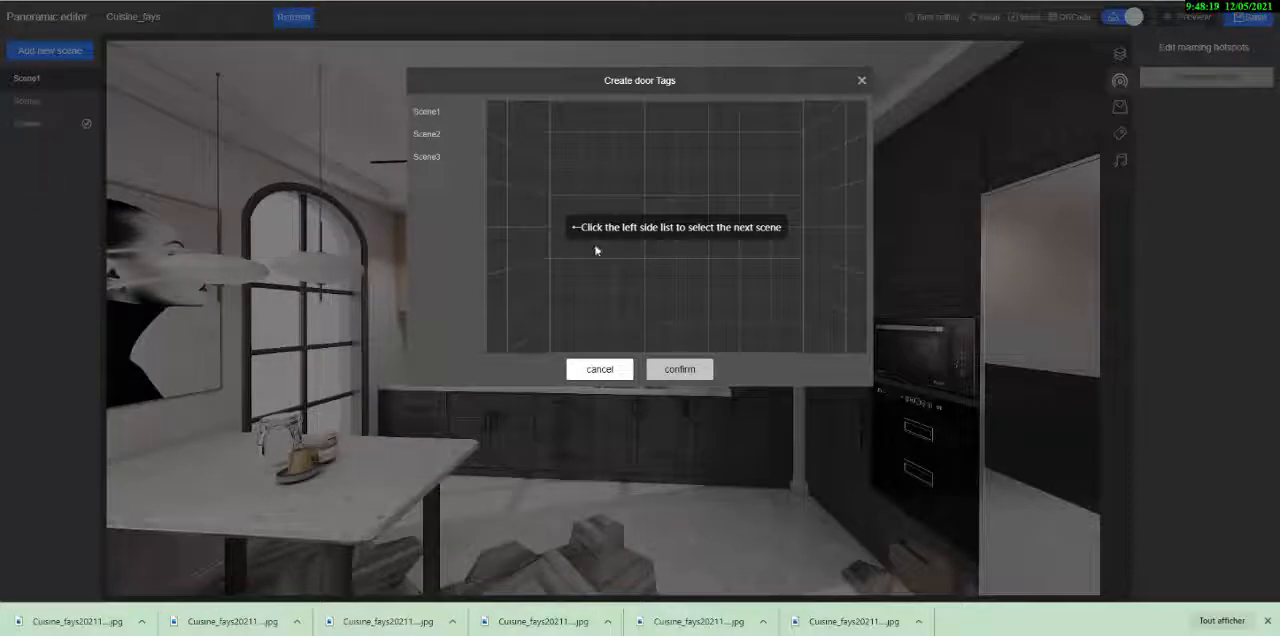
pyautogui.click(425, 134)
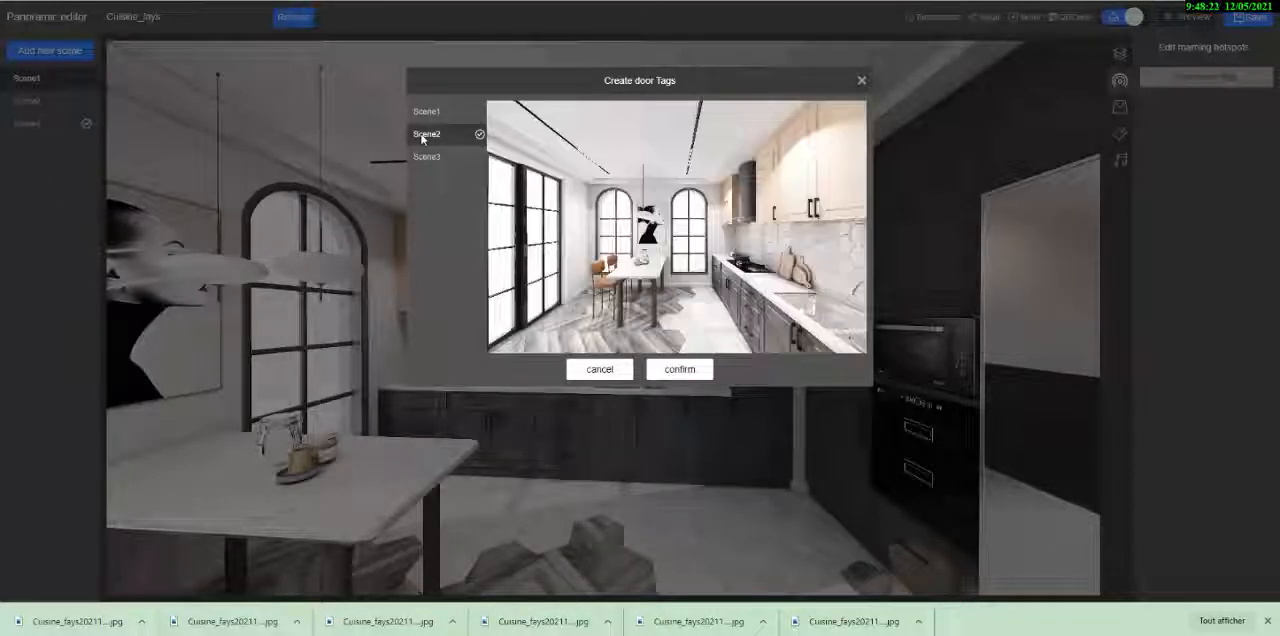
pyautogui.click(680, 370)
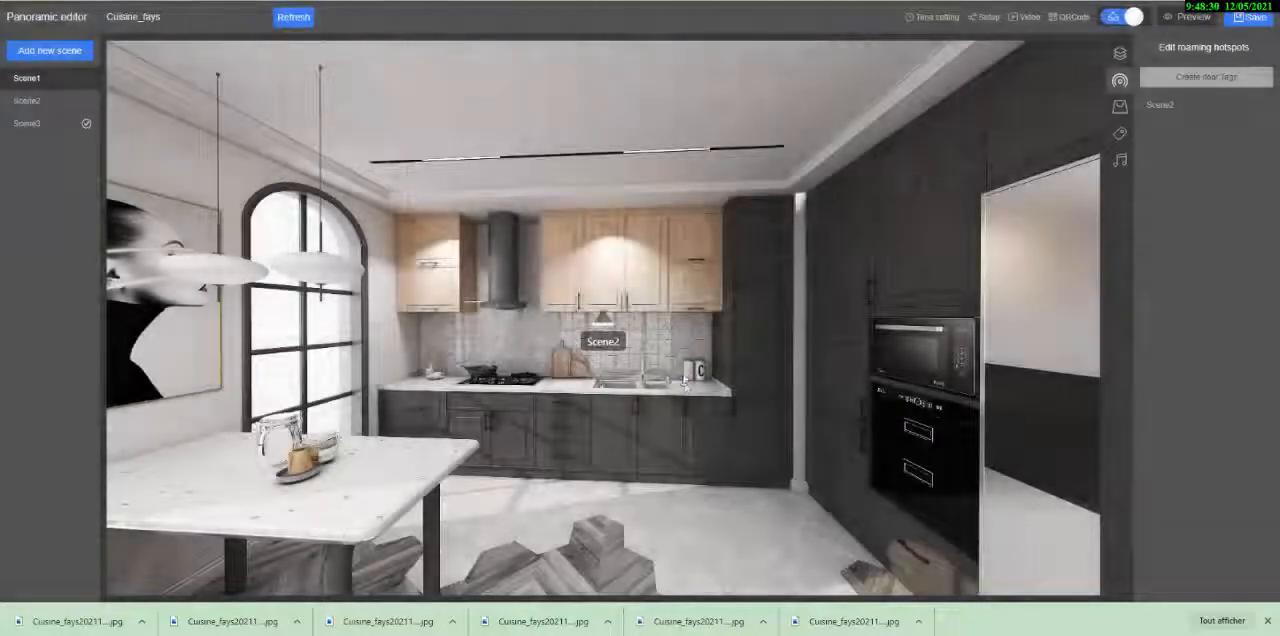
pyautogui.moveTo(604, 320); pyautogui.dragTo(813, 442)
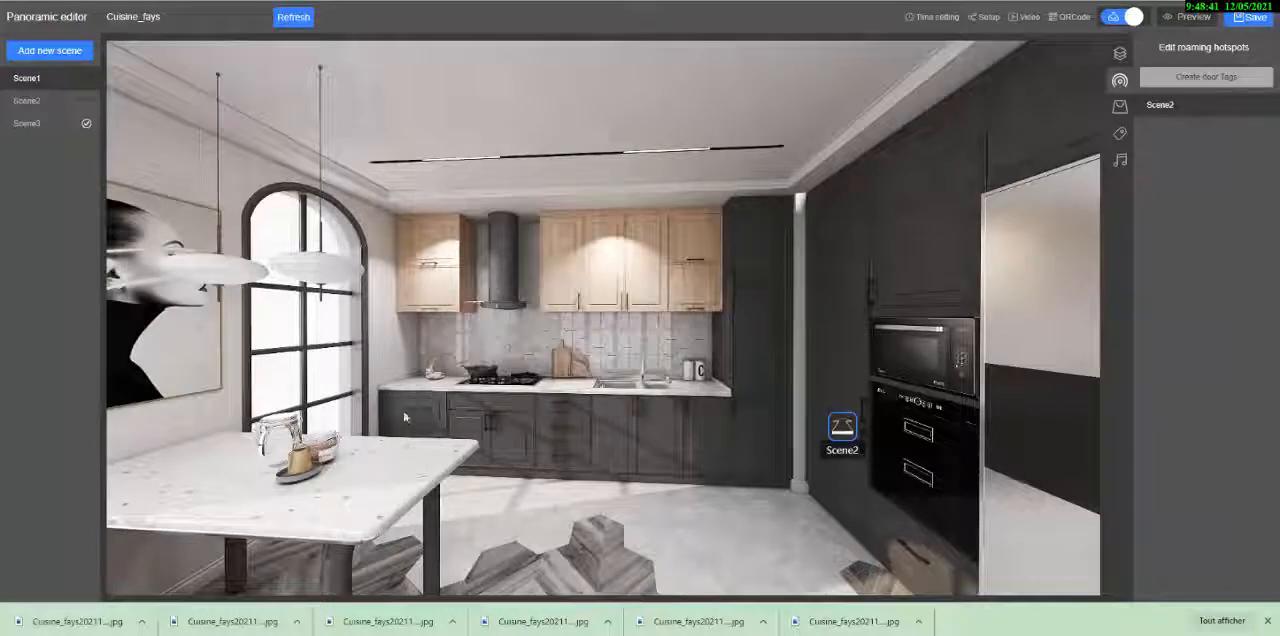
# - Check Scene3's viewpoint, then add a Scene3 door tag to Scene1 at the counter end beside the arched window
pyautogui.click(33, 127)
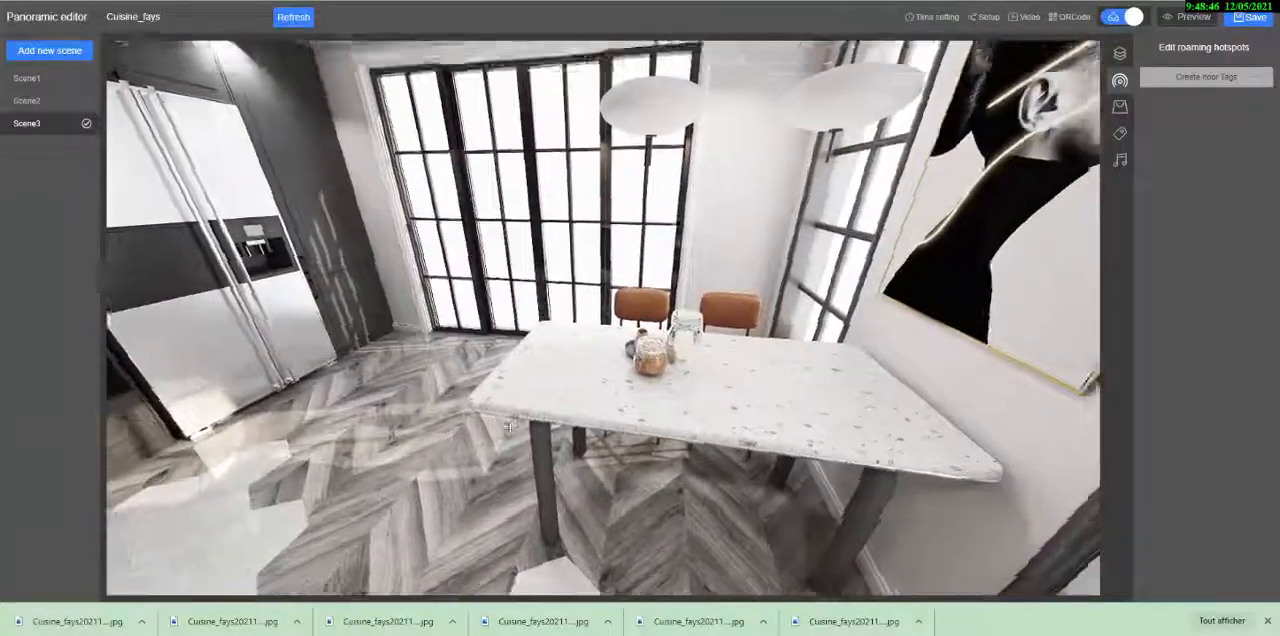
pyautogui.moveTo(508, 427); pyautogui.dragTo(600, 470)
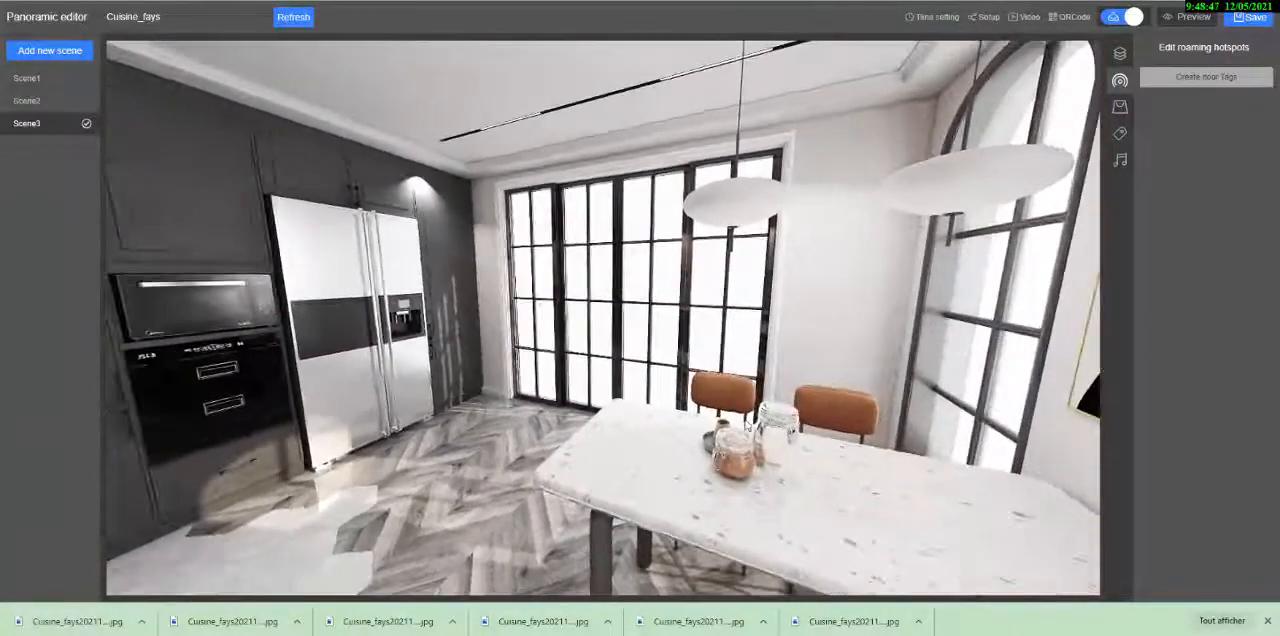
pyautogui.moveTo(900, 390); pyautogui.dragTo(455, 503)
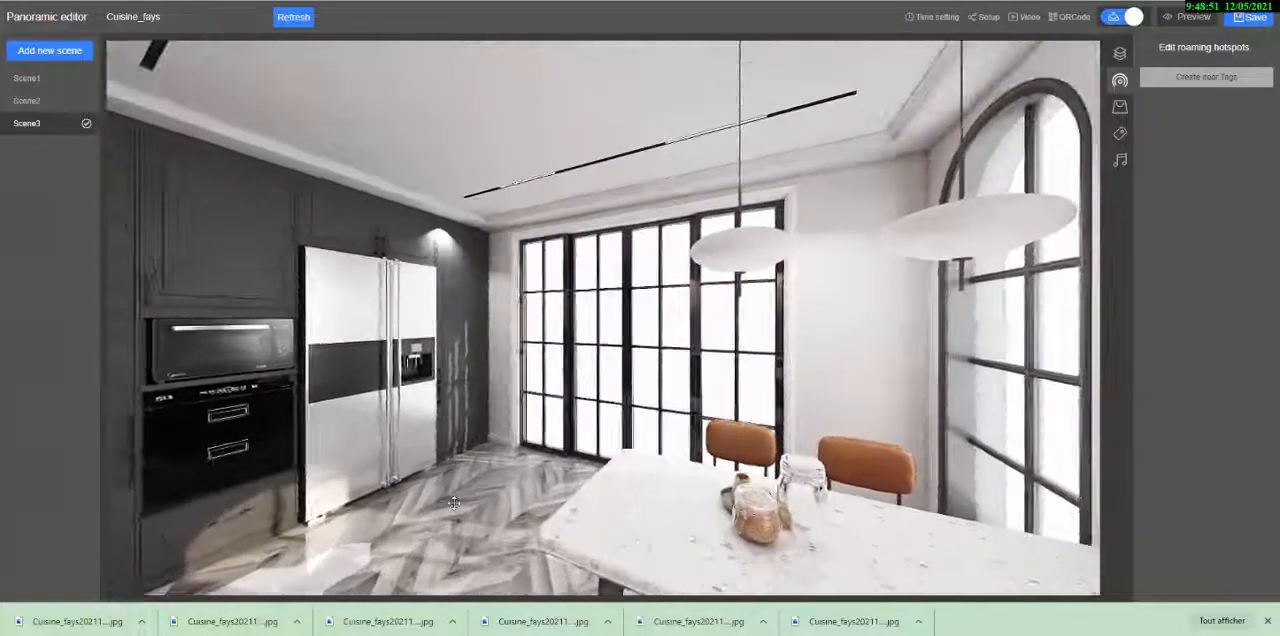
pyautogui.click(27, 78)
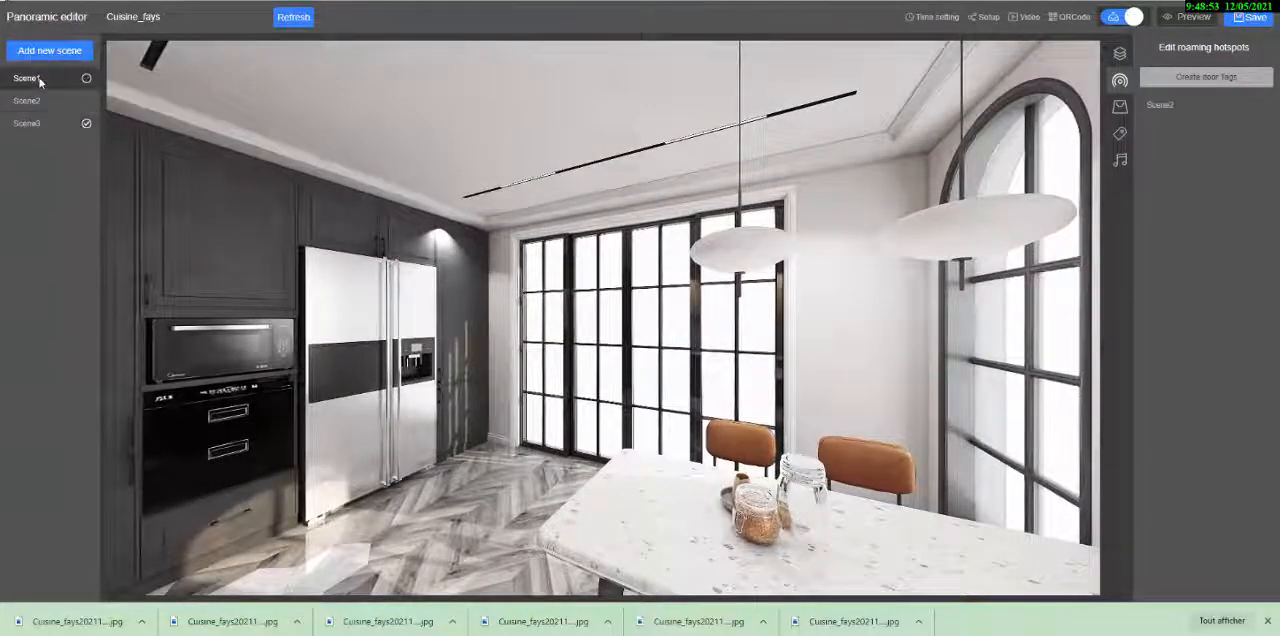
pyautogui.click(1192, 82)
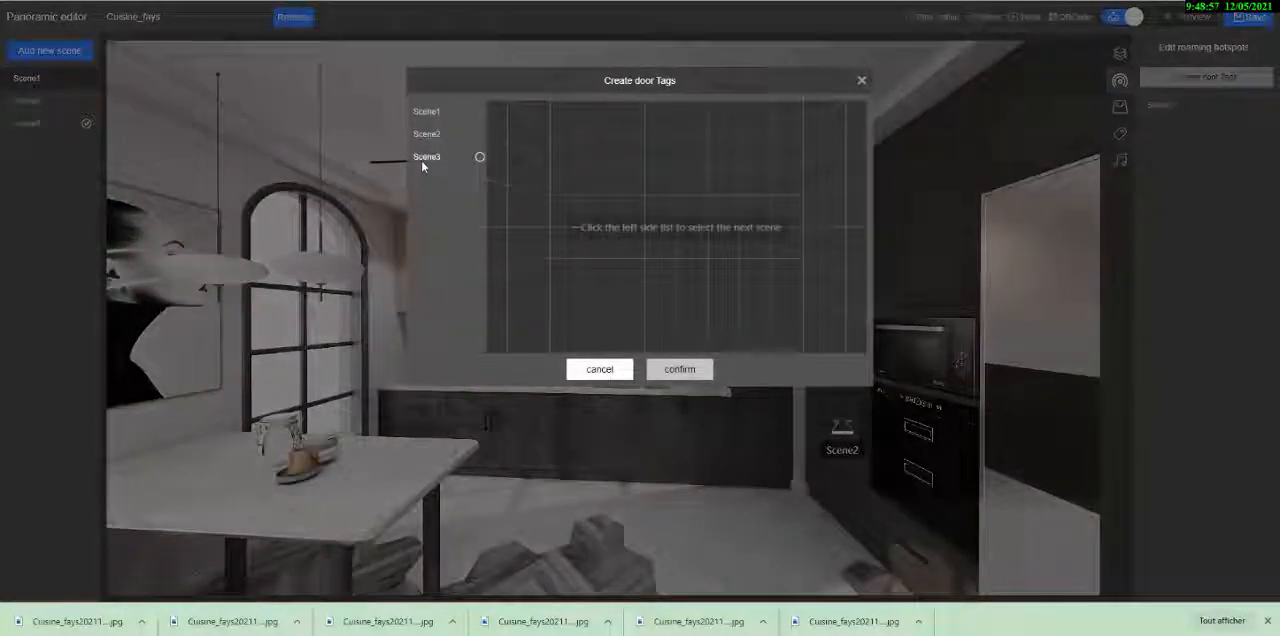
pyautogui.click(424, 157)
pyautogui.click(681, 372)
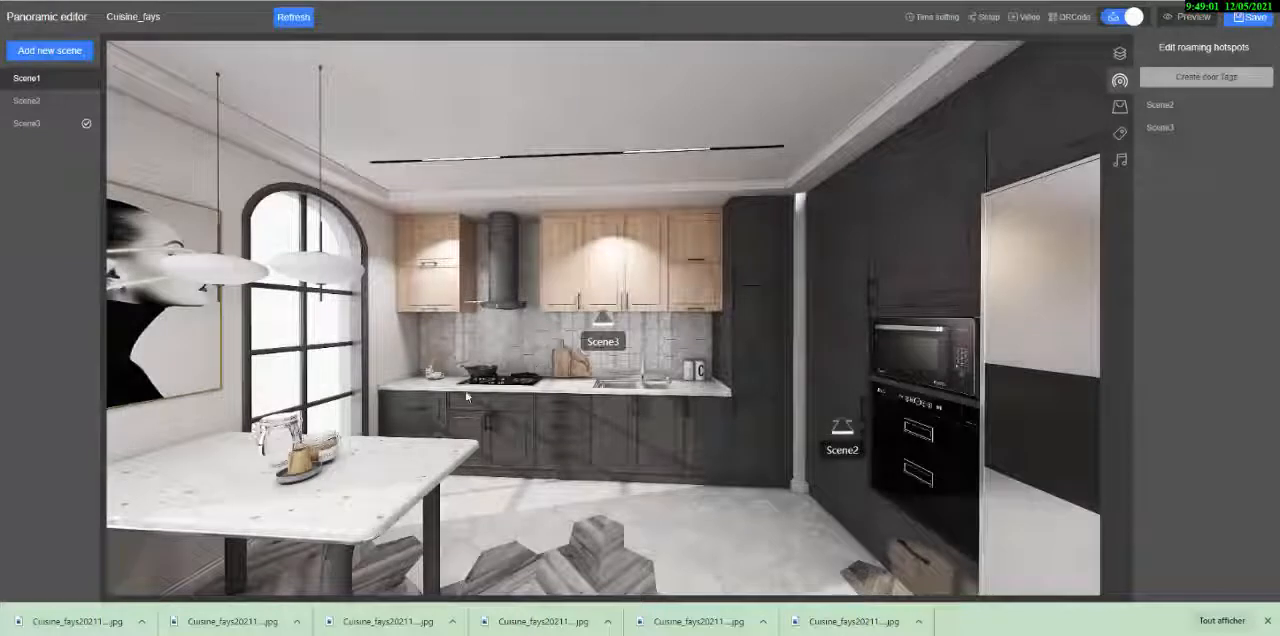
pyautogui.moveTo(591, 334); pyautogui.dragTo(407, 398)
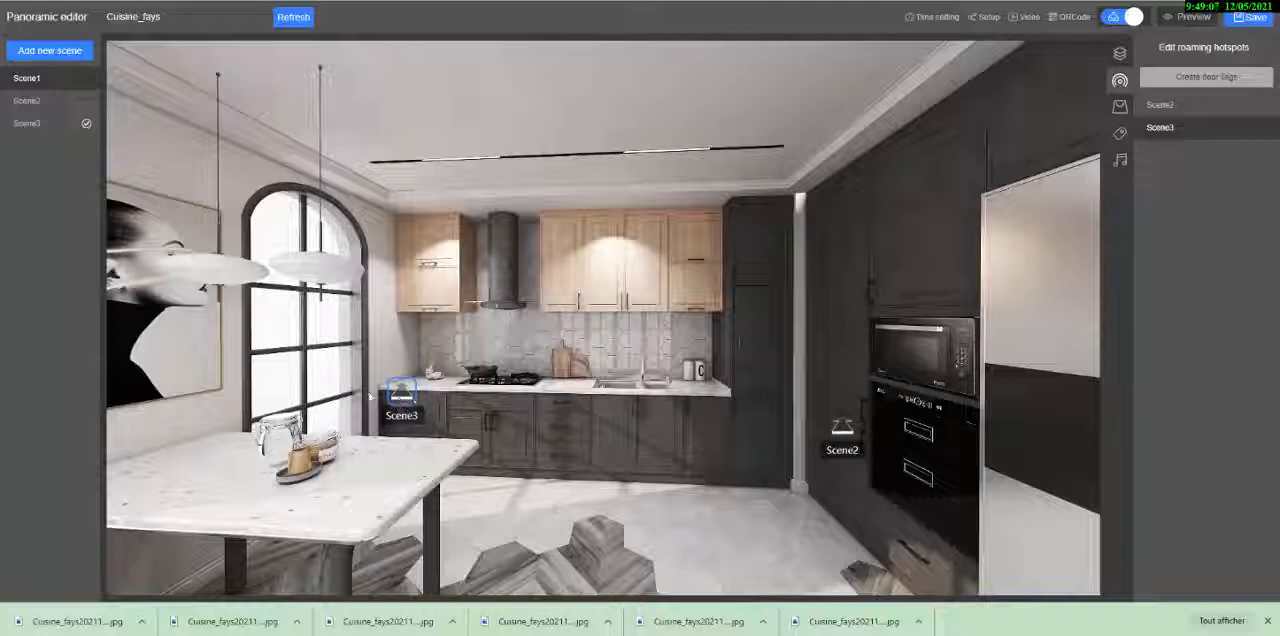
pyautogui.click(528, 407)
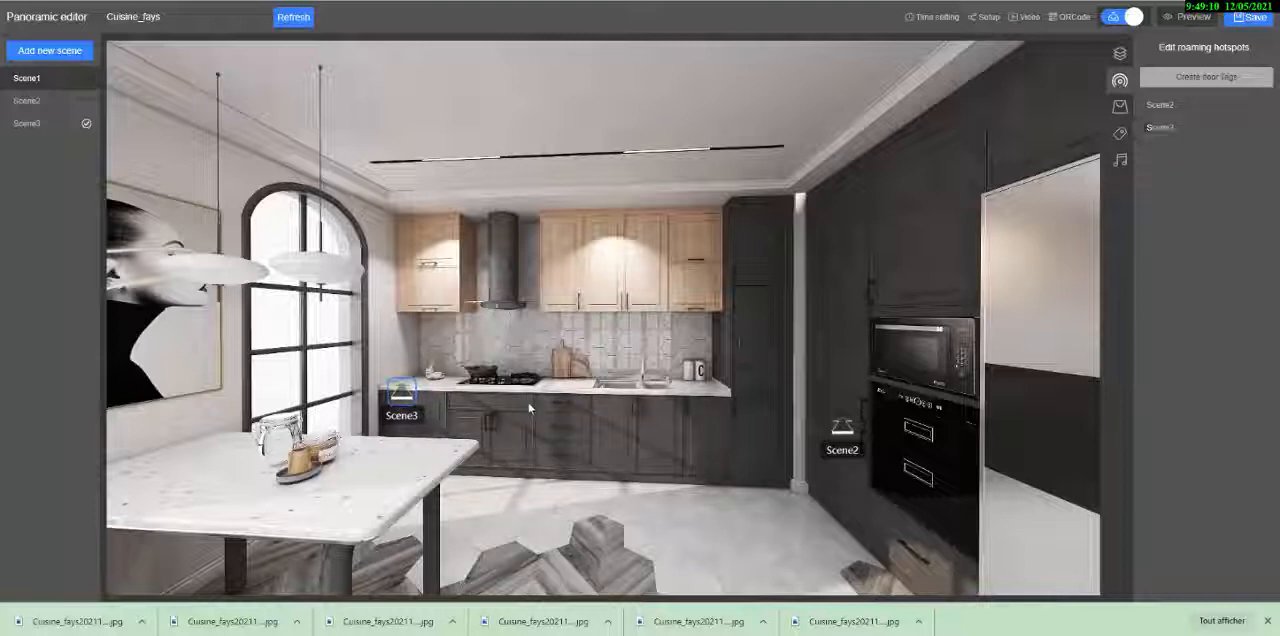
# - Add a Scene1 door tag to Scene2 and place it on the floor at the foot of the large glazed doors
pyautogui.click(27, 102)
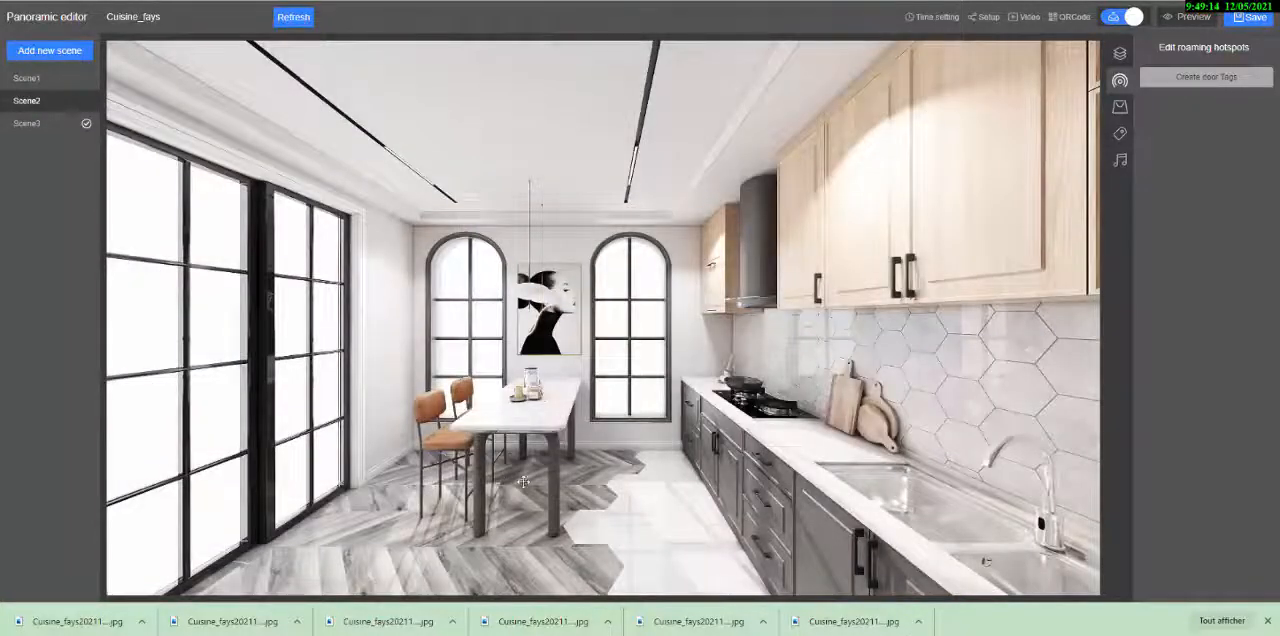
pyautogui.moveTo(987, 562); pyautogui.dragTo(578, 372)
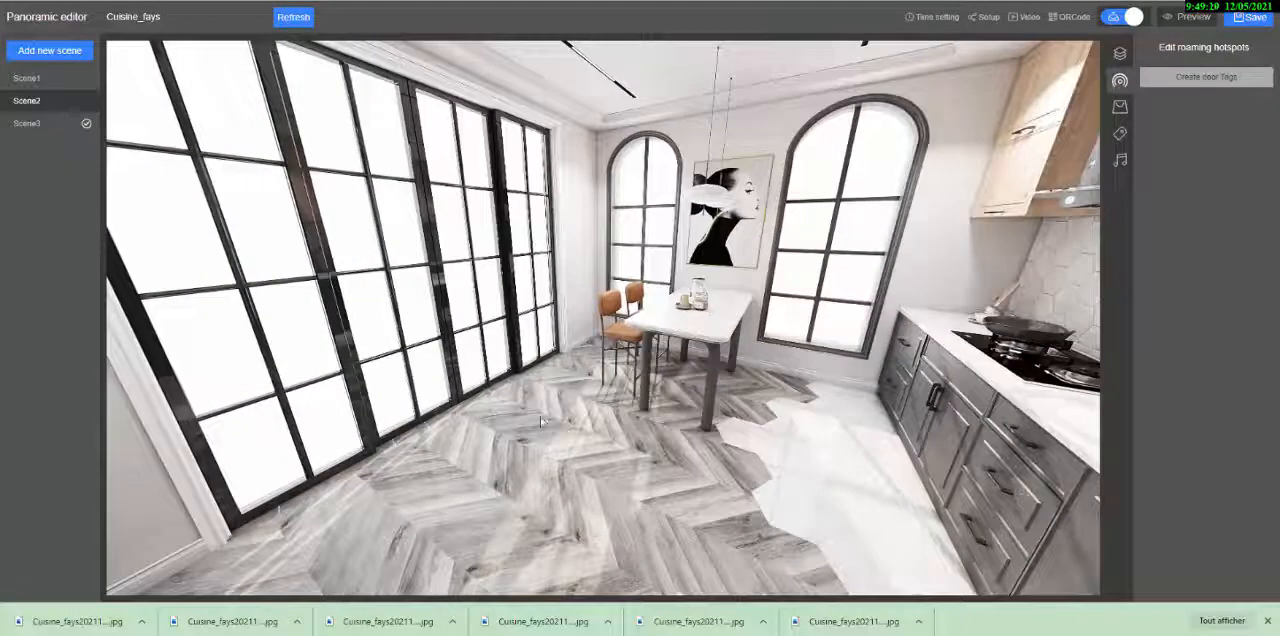
pyautogui.click(1208, 78)
pyautogui.click(428, 112)
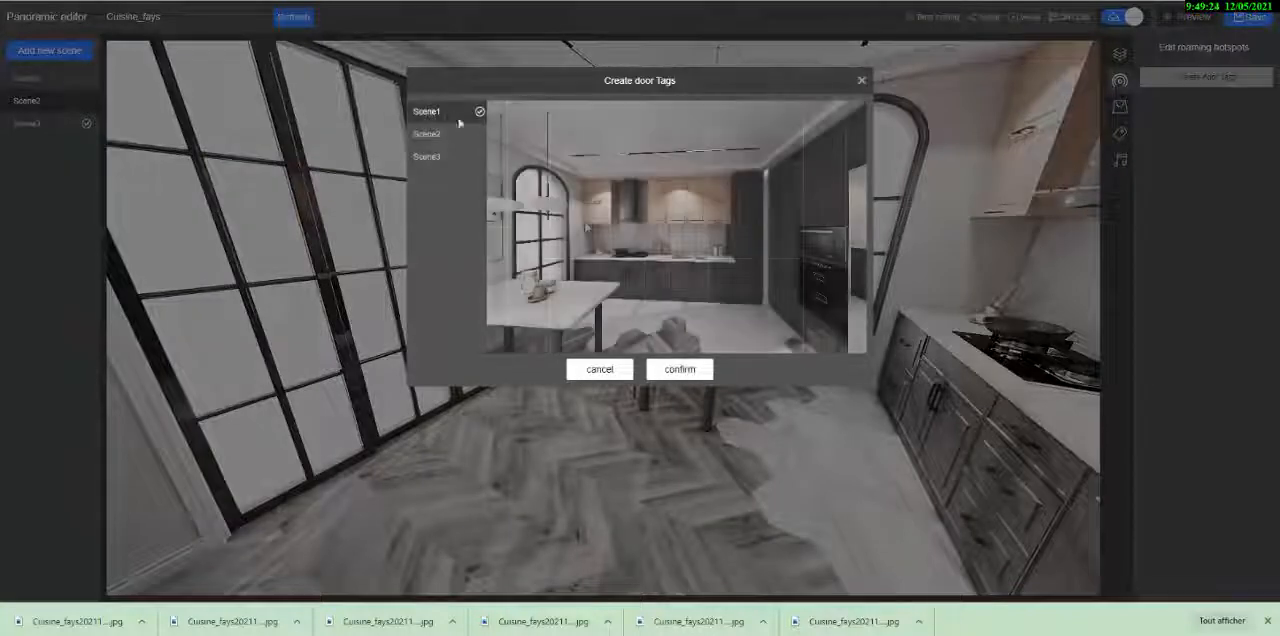
pyautogui.click(679, 370)
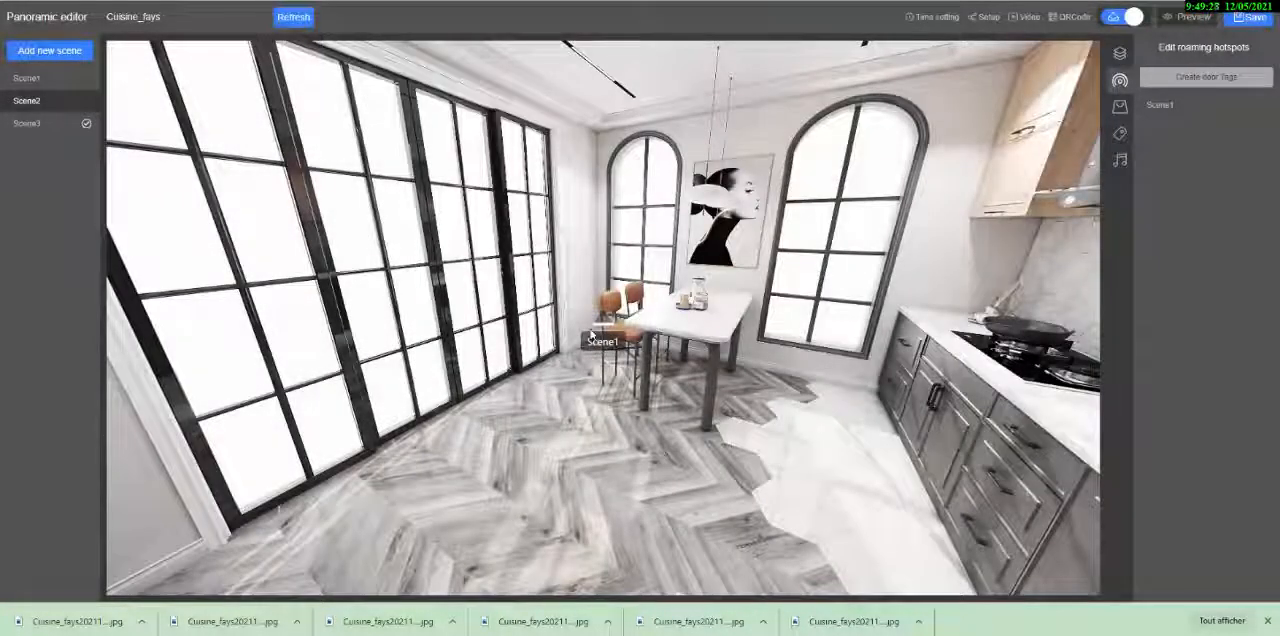
pyautogui.moveTo(591, 333); pyautogui.dragTo(445, 440)
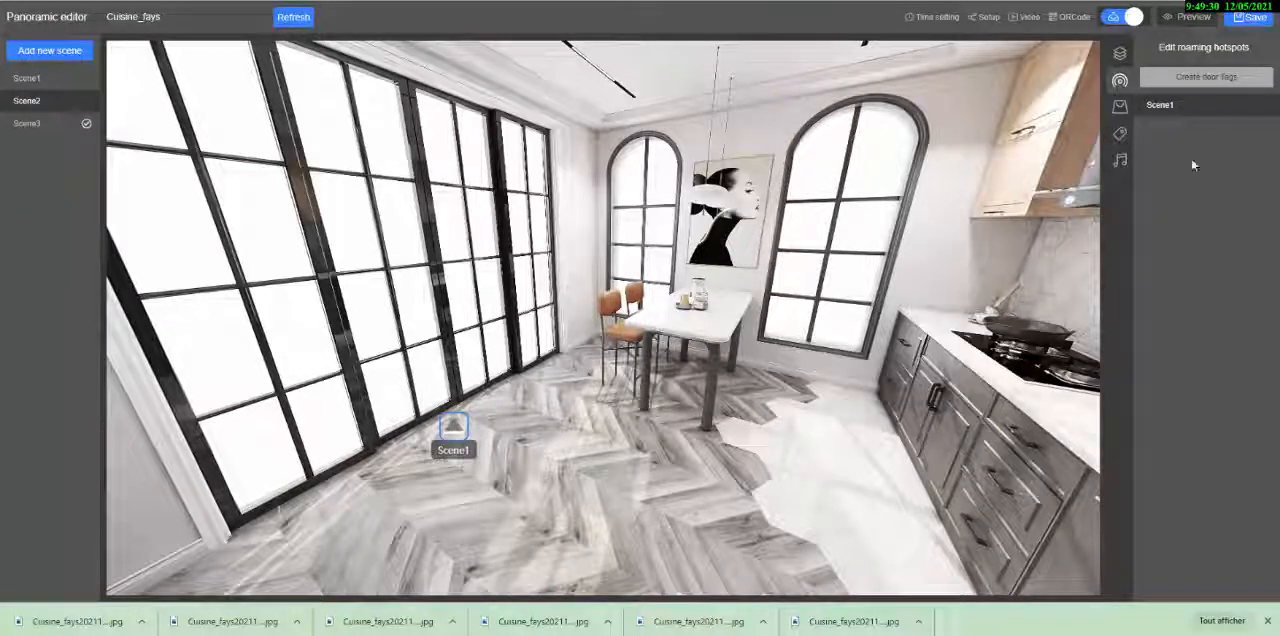
# - Add a Scene3 door tag to Scene2 and place it on the floor between the dining table and the lower cabinets
pyautogui.click(1225, 80)
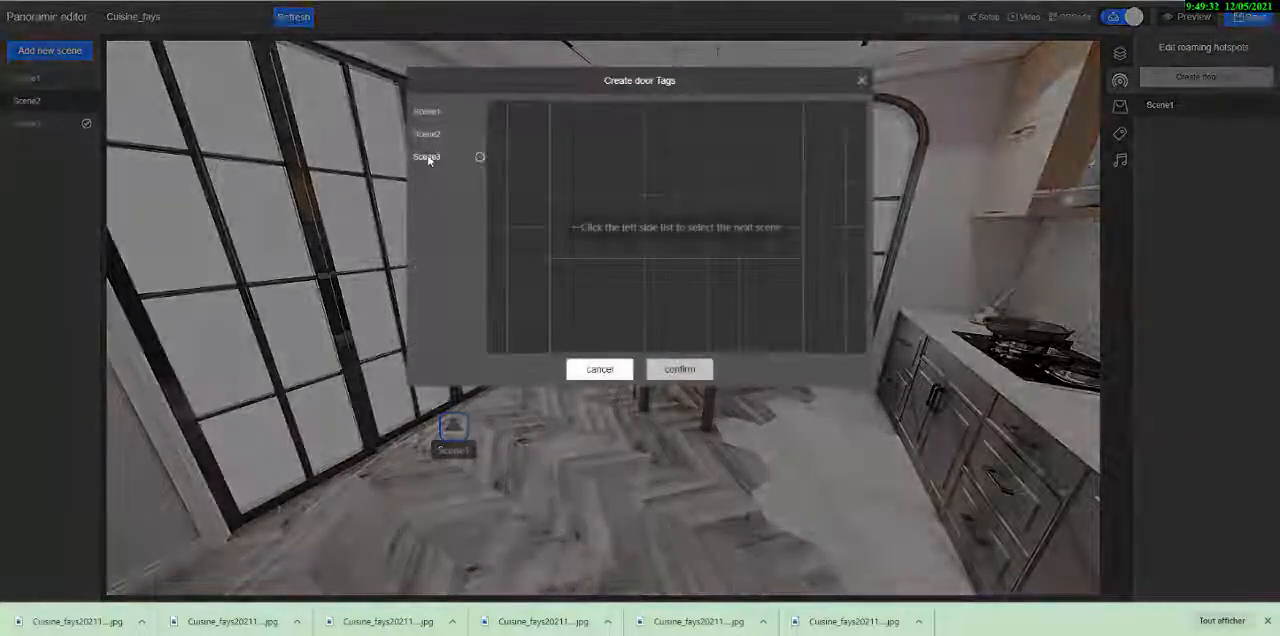
pyautogui.click(427, 157)
pyautogui.click(678, 370)
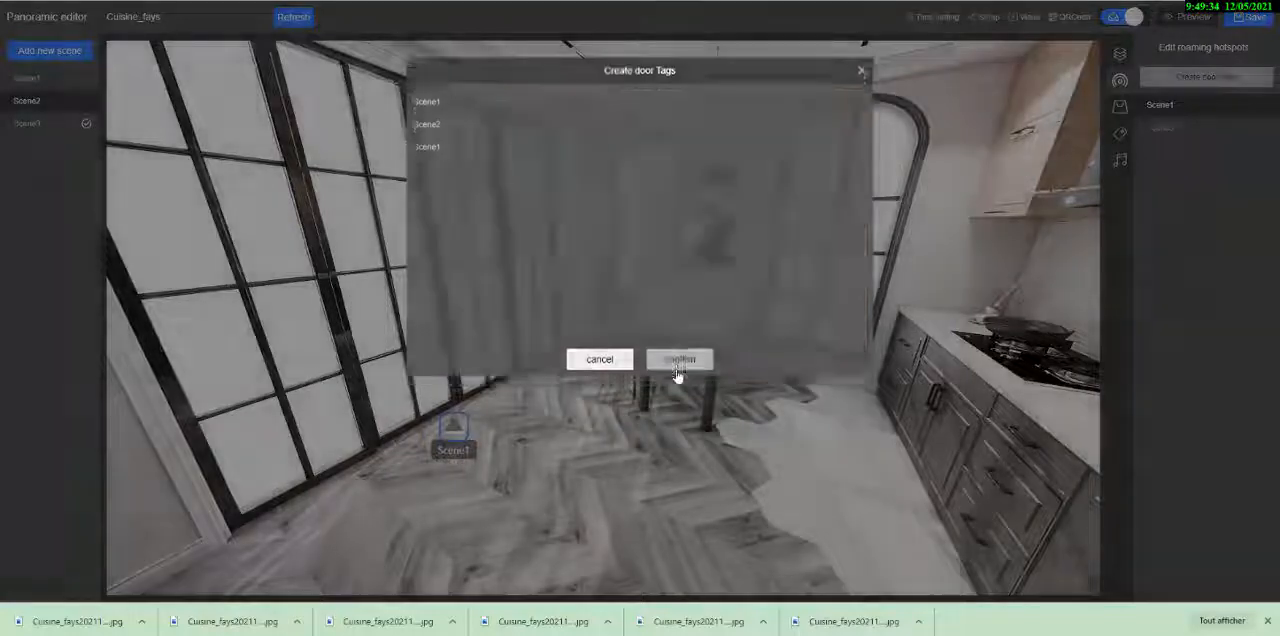
pyautogui.moveTo(606, 335); pyautogui.dragTo(831, 408)
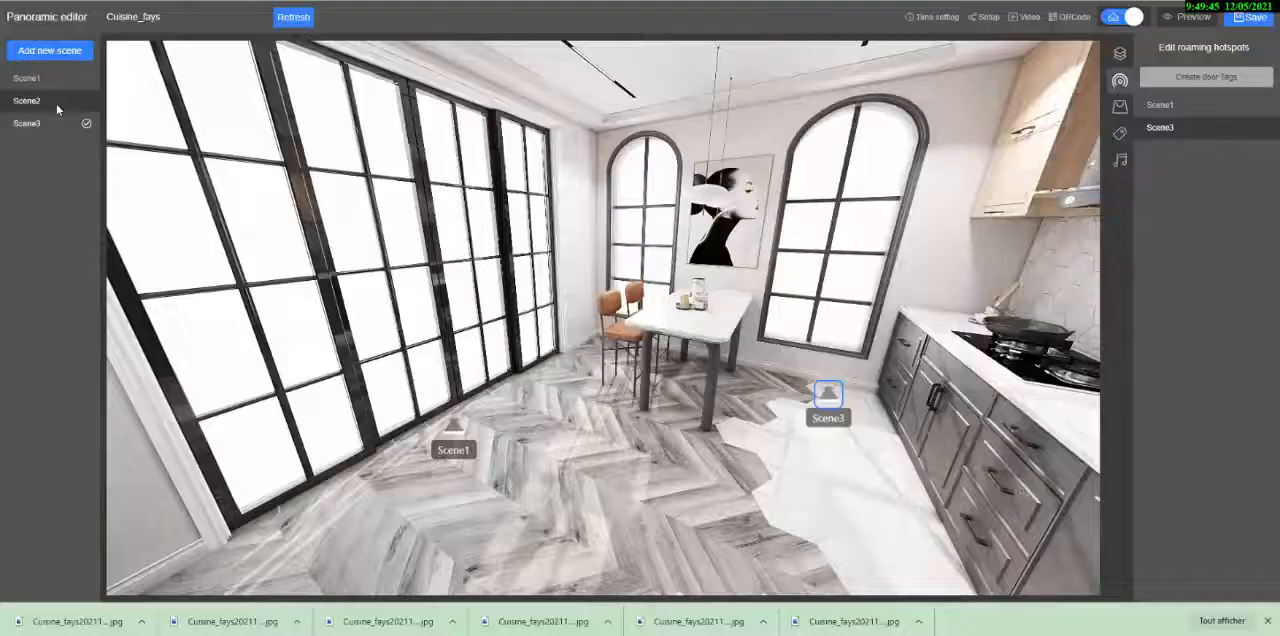
# - Turn Scene3 to face the fridge, oven cabinets and glazed doors and set that as its starting view
pyautogui.click(43, 127)
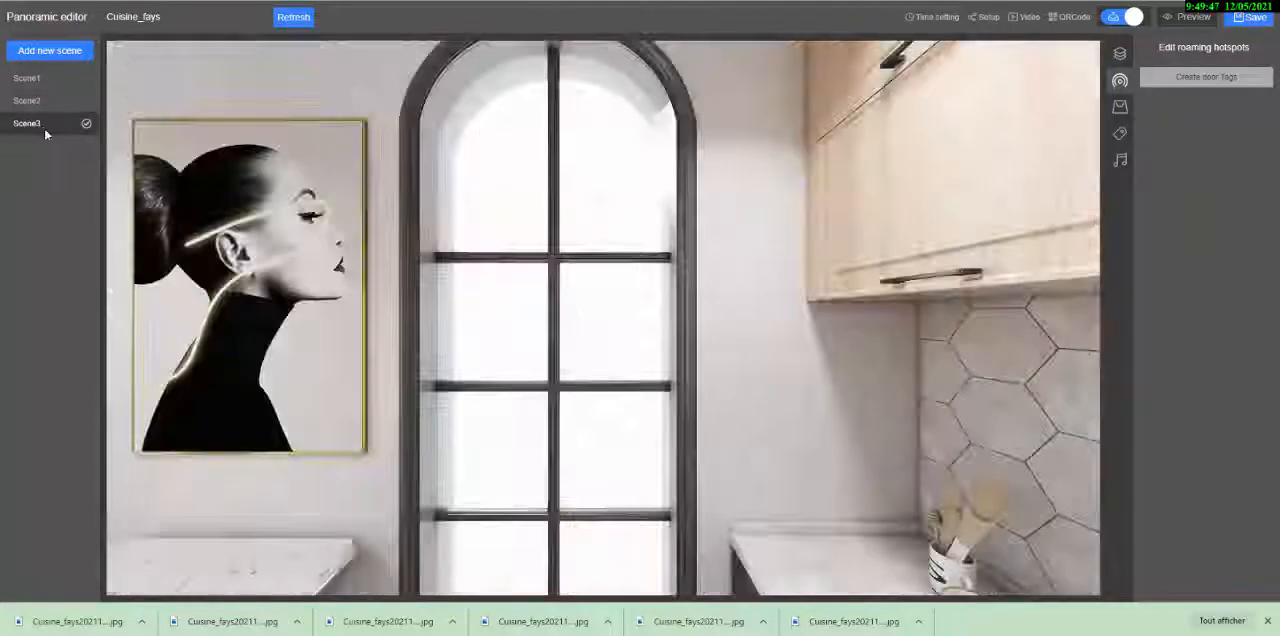
pyautogui.moveTo(366, 348); pyautogui.dragTo(747, 404)
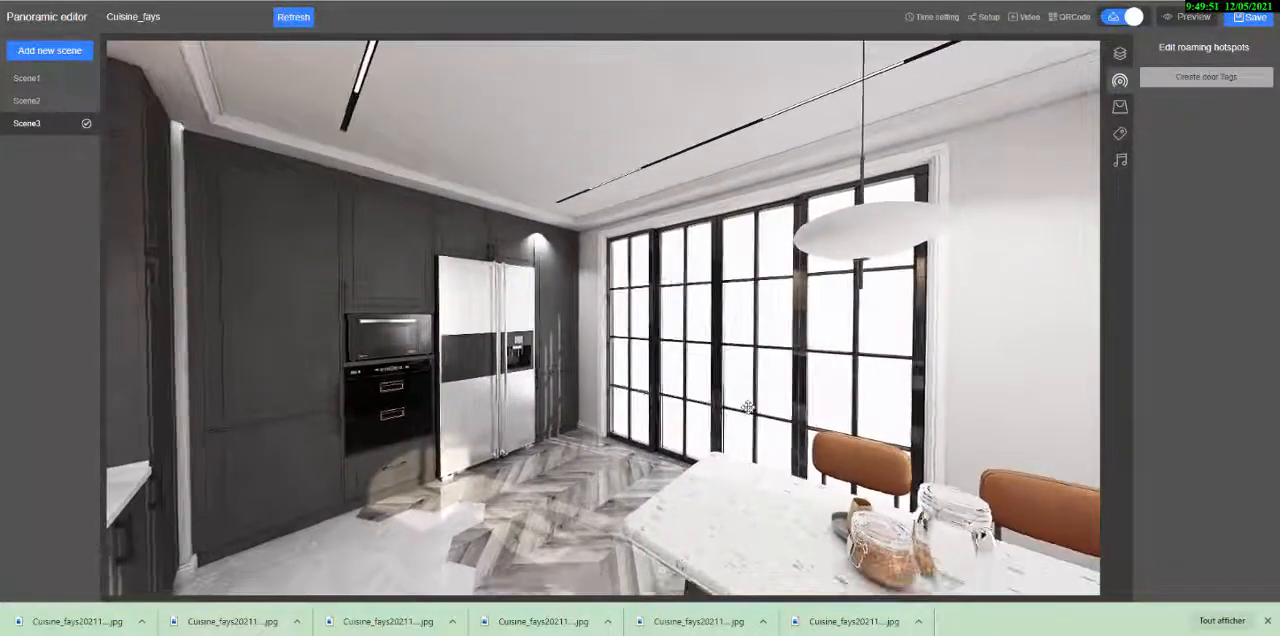
pyautogui.click(1120, 53)
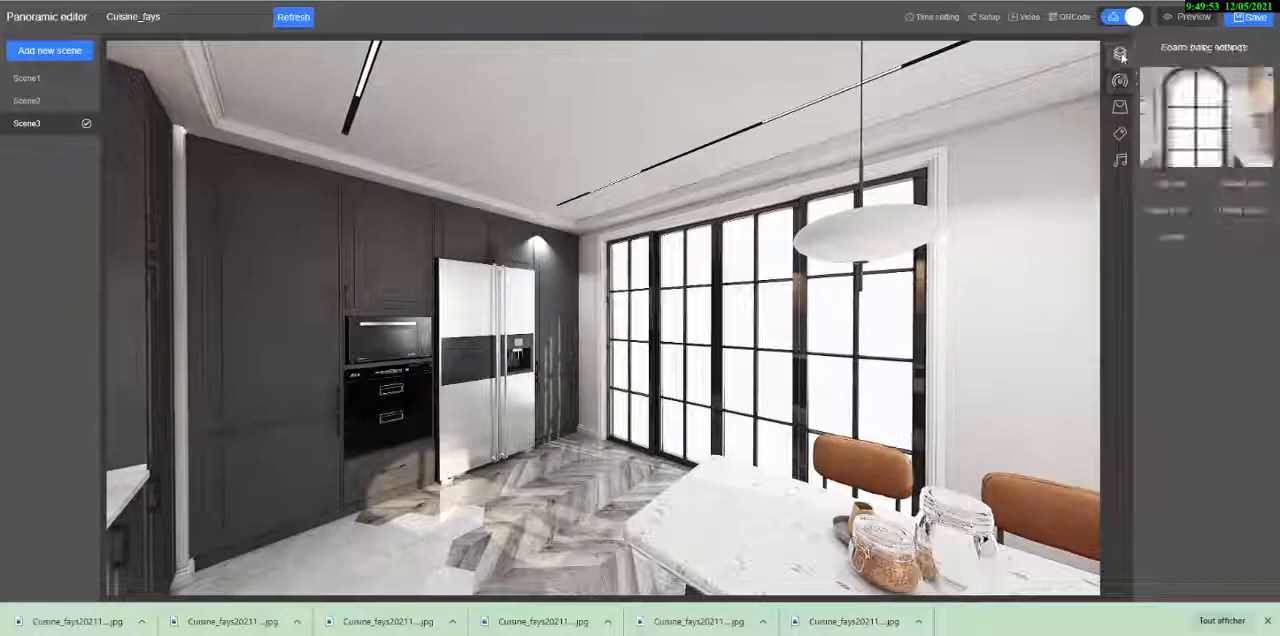
pyautogui.click(1170, 183)
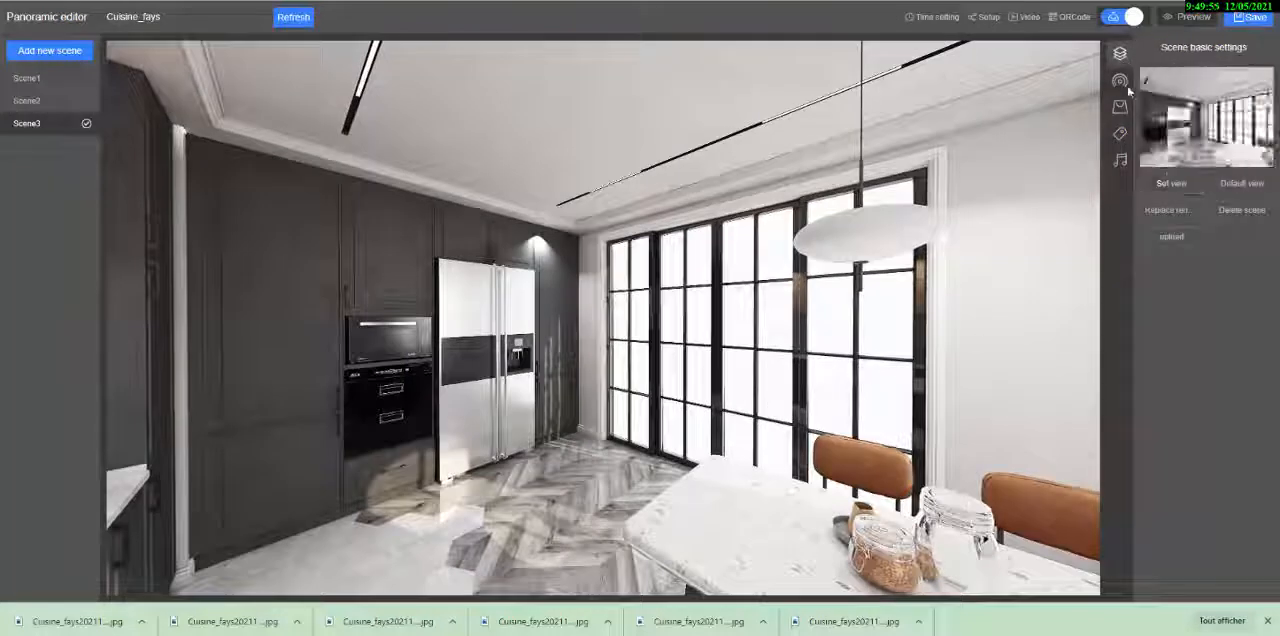
# - Add a Scene1 door tag to Scene3 and place it at the base of the glazed doors behind the table
pyautogui.click(1120, 80)
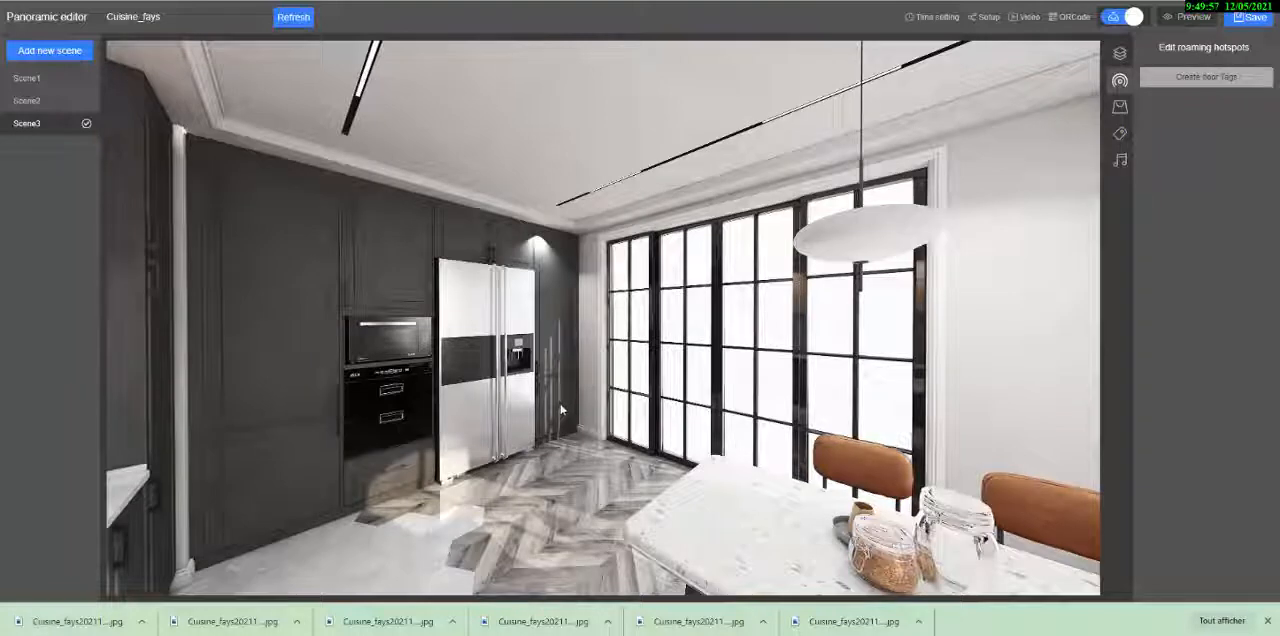
pyautogui.click(1193, 76)
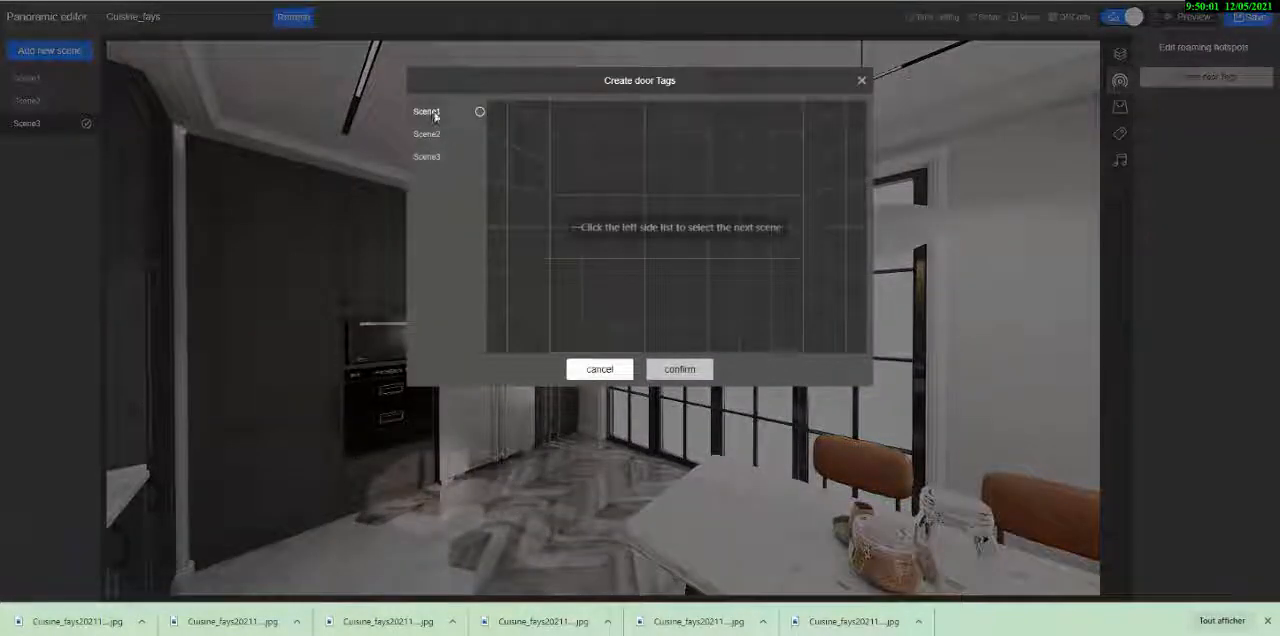
pyautogui.click(432, 112)
pyautogui.click(682, 372)
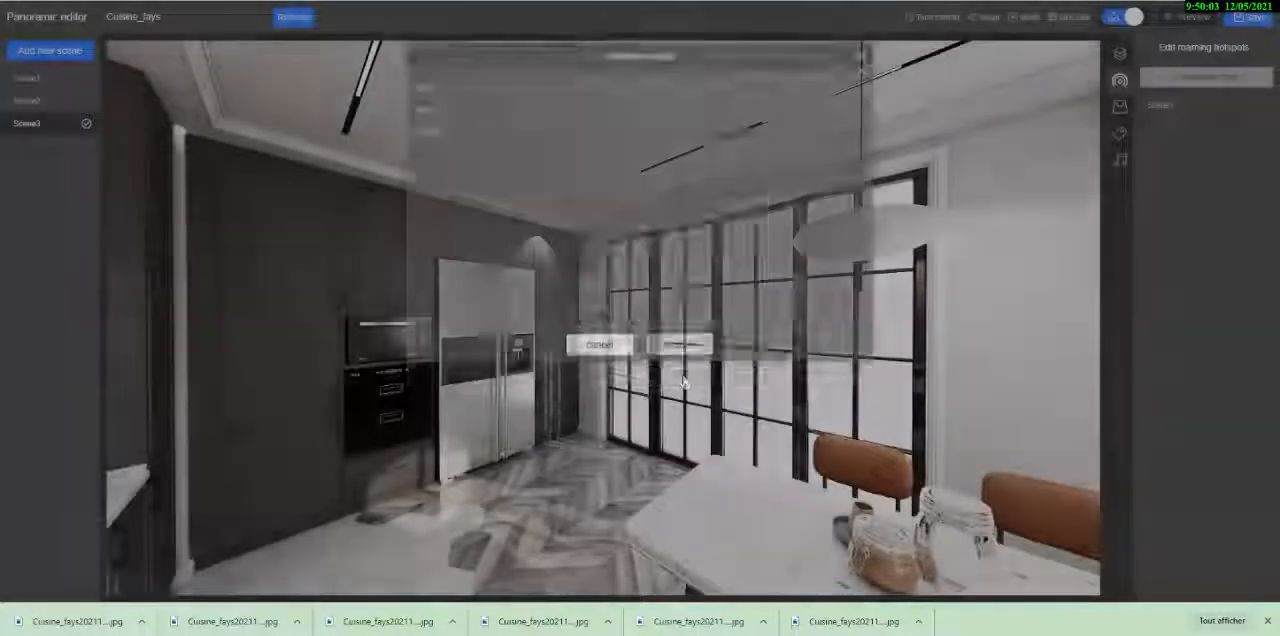
pyautogui.moveTo(603, 327); pyautogui.dragTo(658, 437)
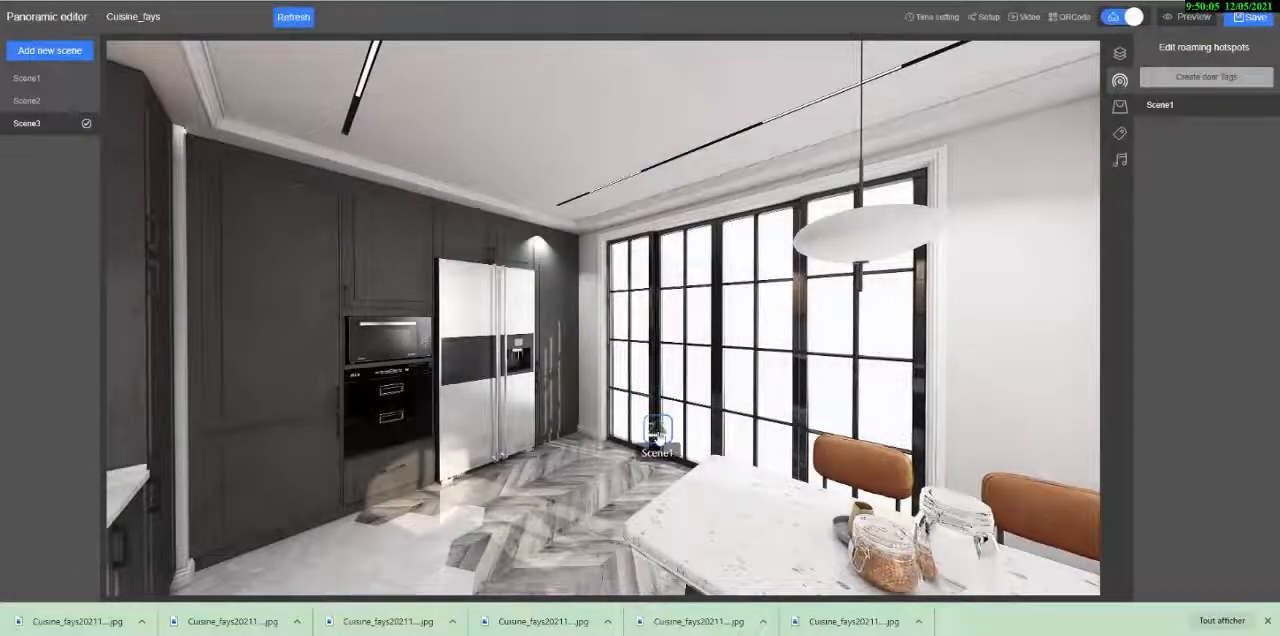
# - Add a Scene2 door tag to Scene3 and place it on the floor in front of the oven cabinet
pyautogui.click(1206, 77)
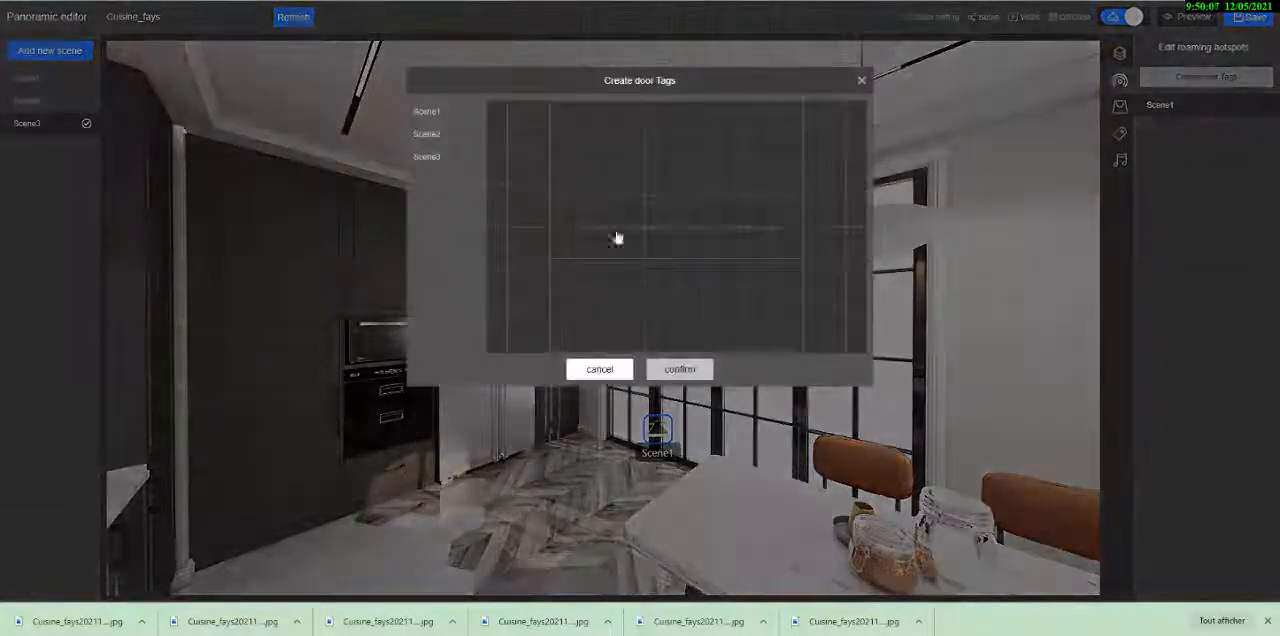
pyautogui.click(436, 138)
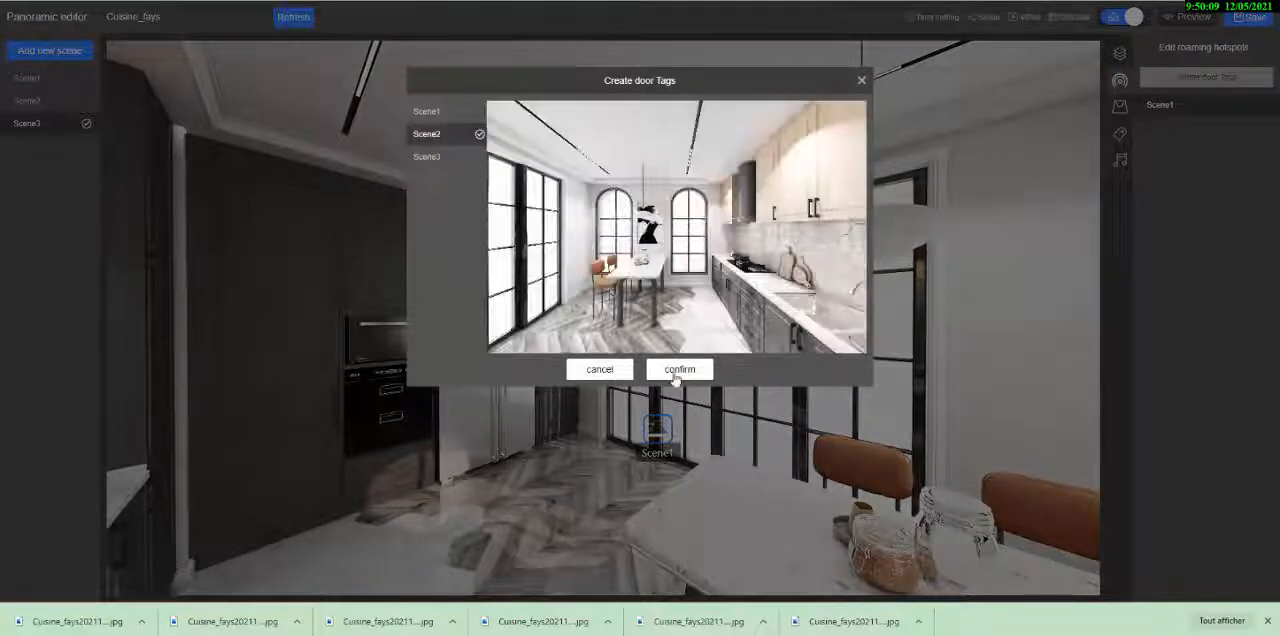
pyautogui.click(680, 370)
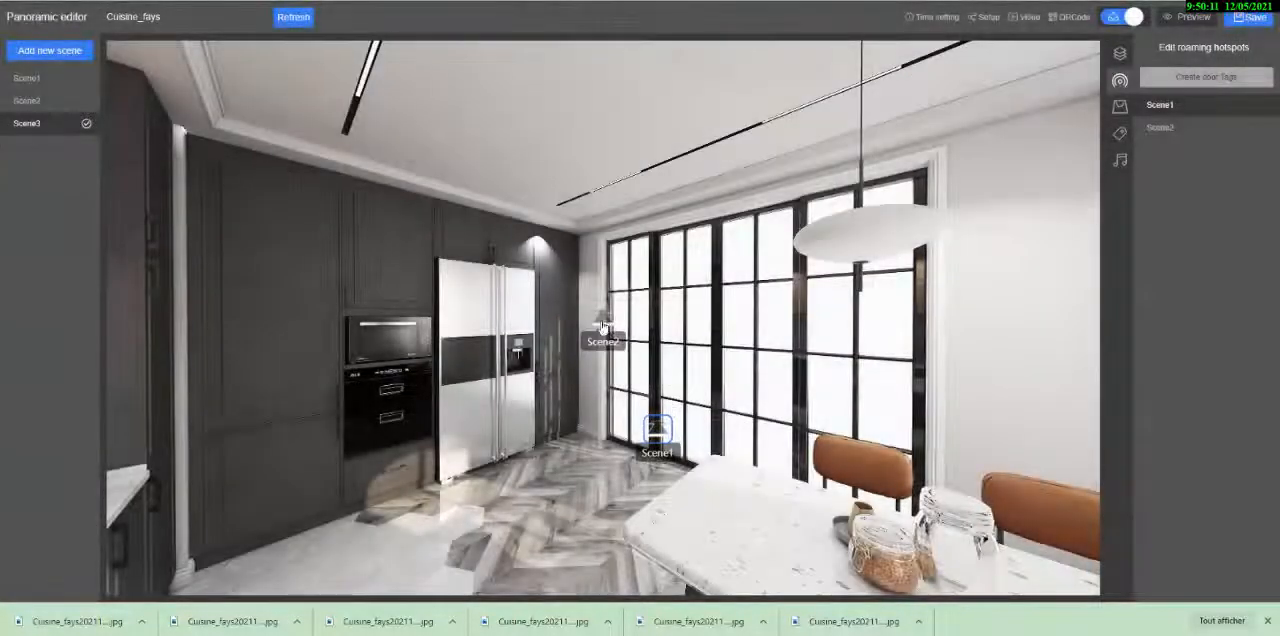
pyautogui.moveTo(618, 342); pyautogui.dragTo(364, 546)
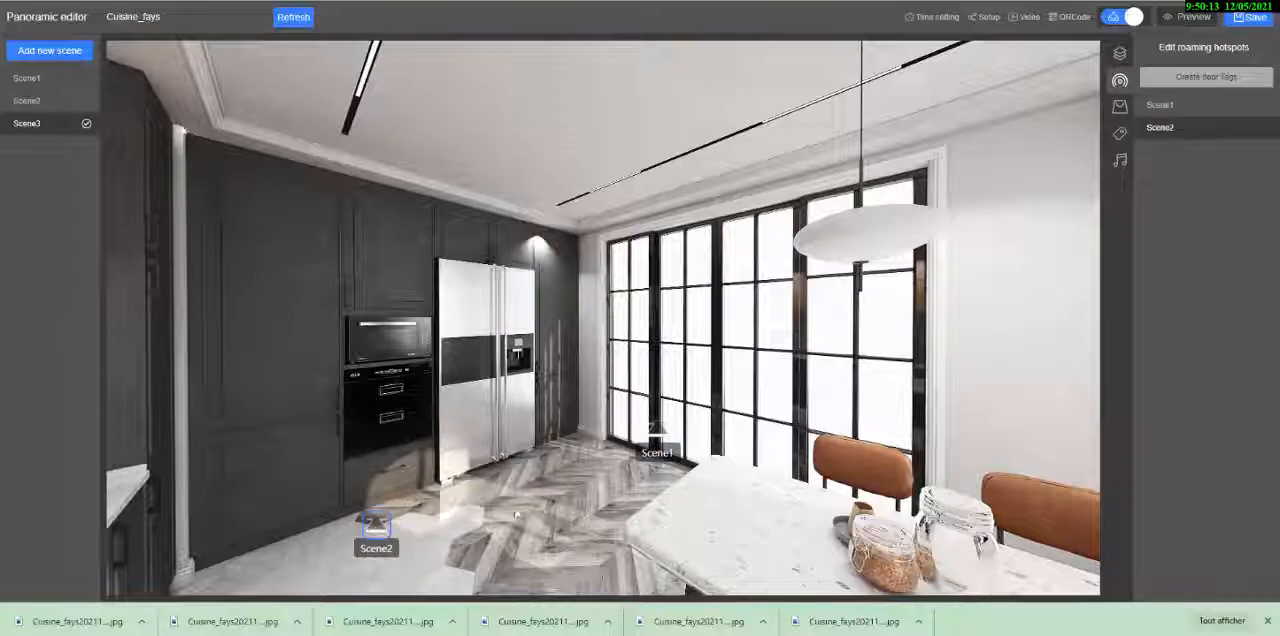
# - Look over the placement of the door tags in Scene3 and save the panorama tour
pyautogui.moveTo(555, 438); pyautogui.dragTo(852, 316)
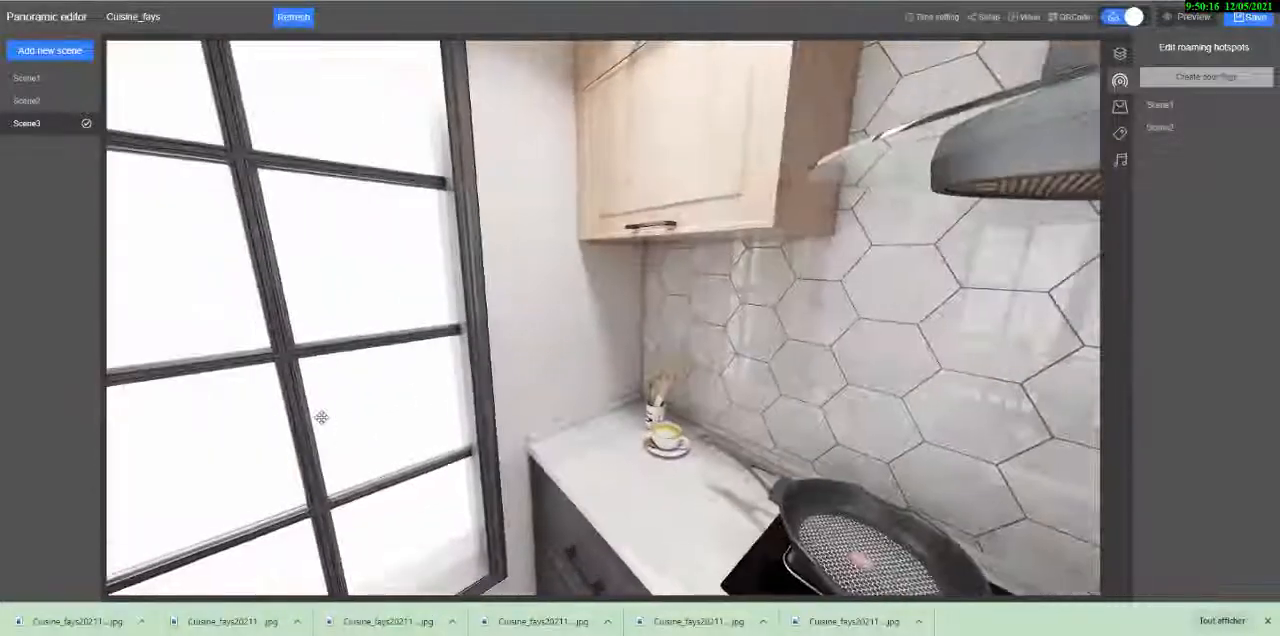
pyautogui.moveTo(320, 418); pyautogui.dragTo(740, 342)
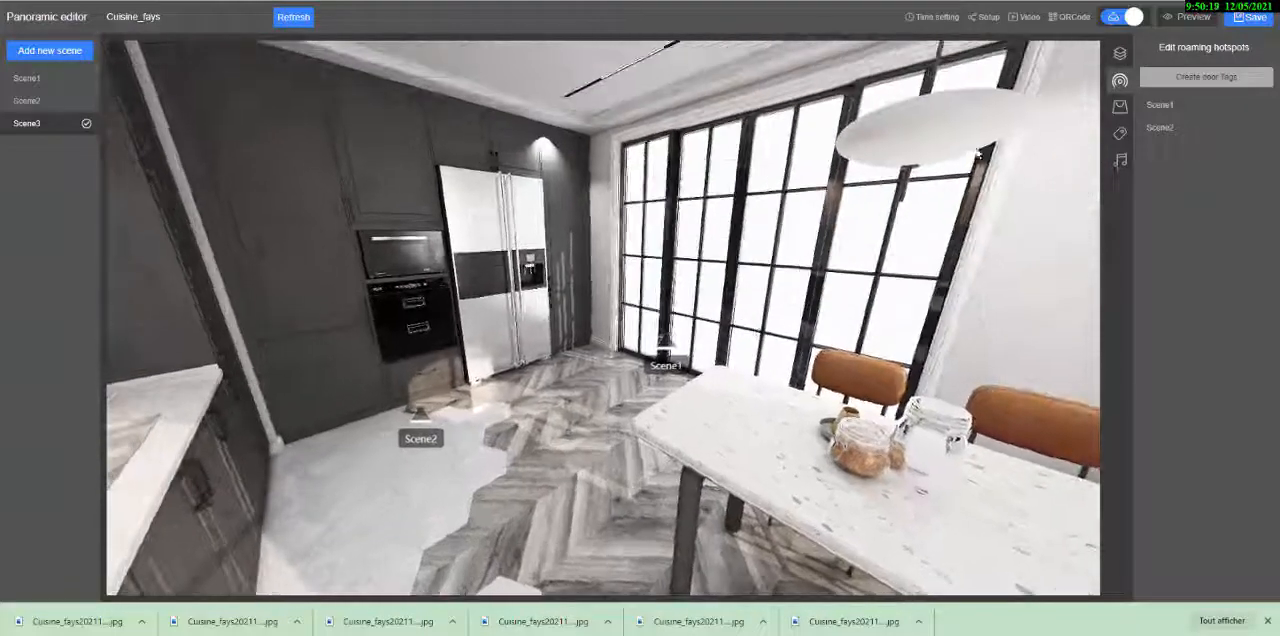
pyautogui.click(1251, 20)
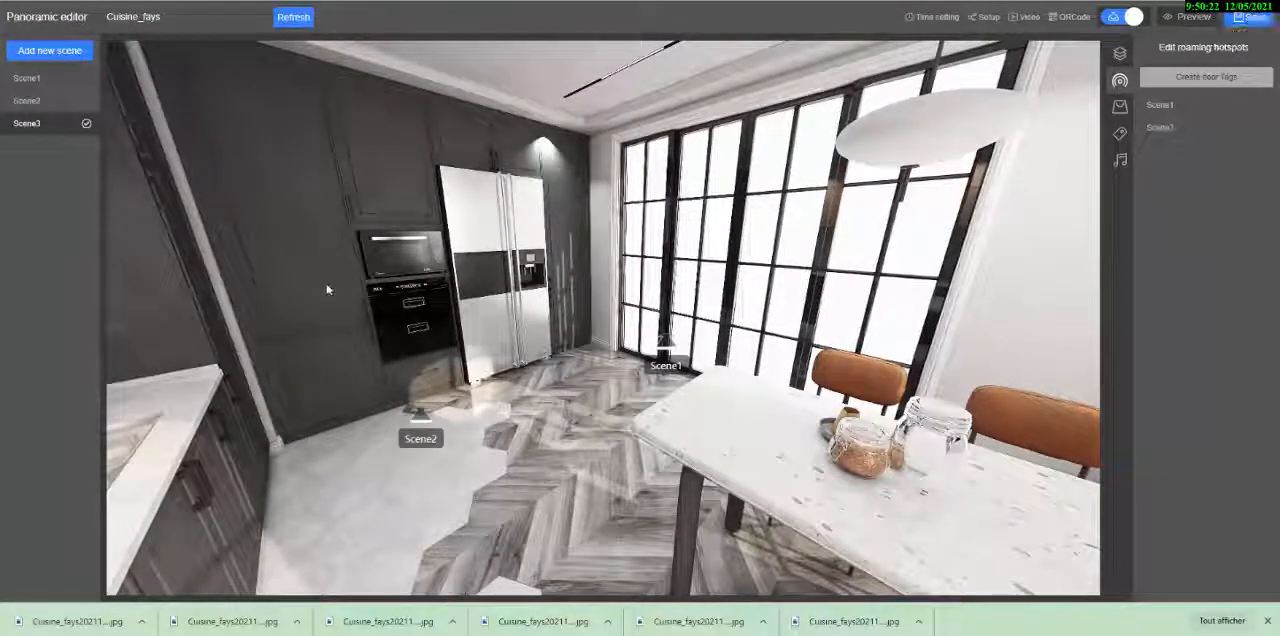
pyautogui.click(1120, 108)
pyautogui.click(1120, 135)
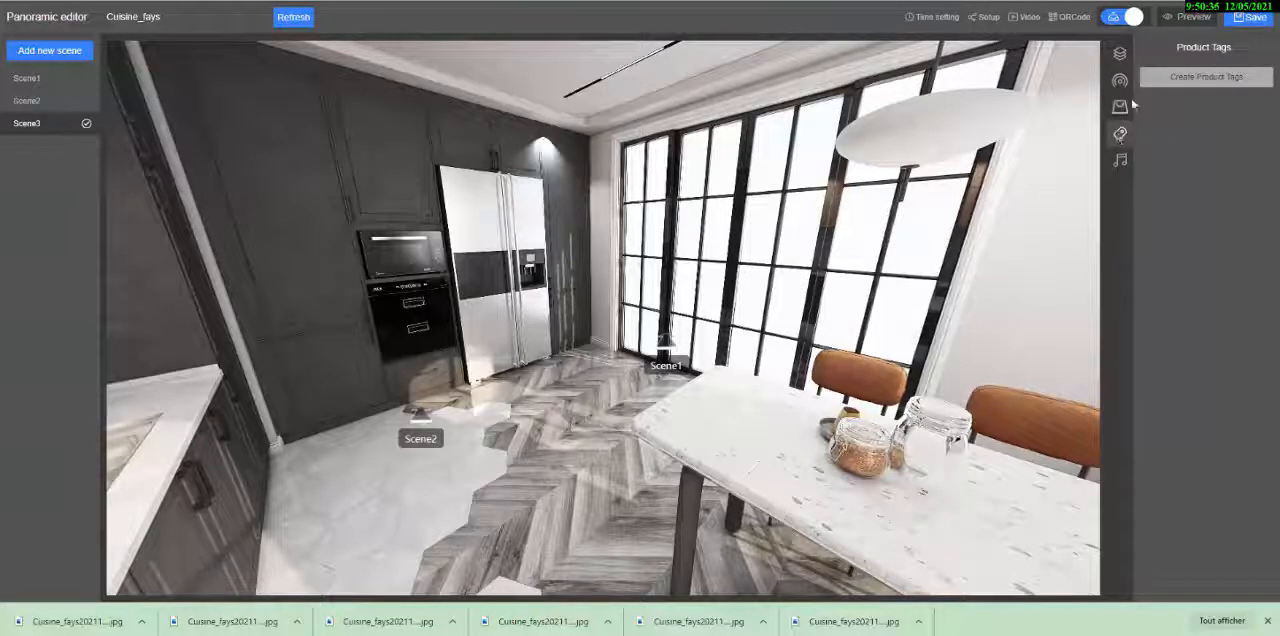
pyautogui.click(1120, 82)
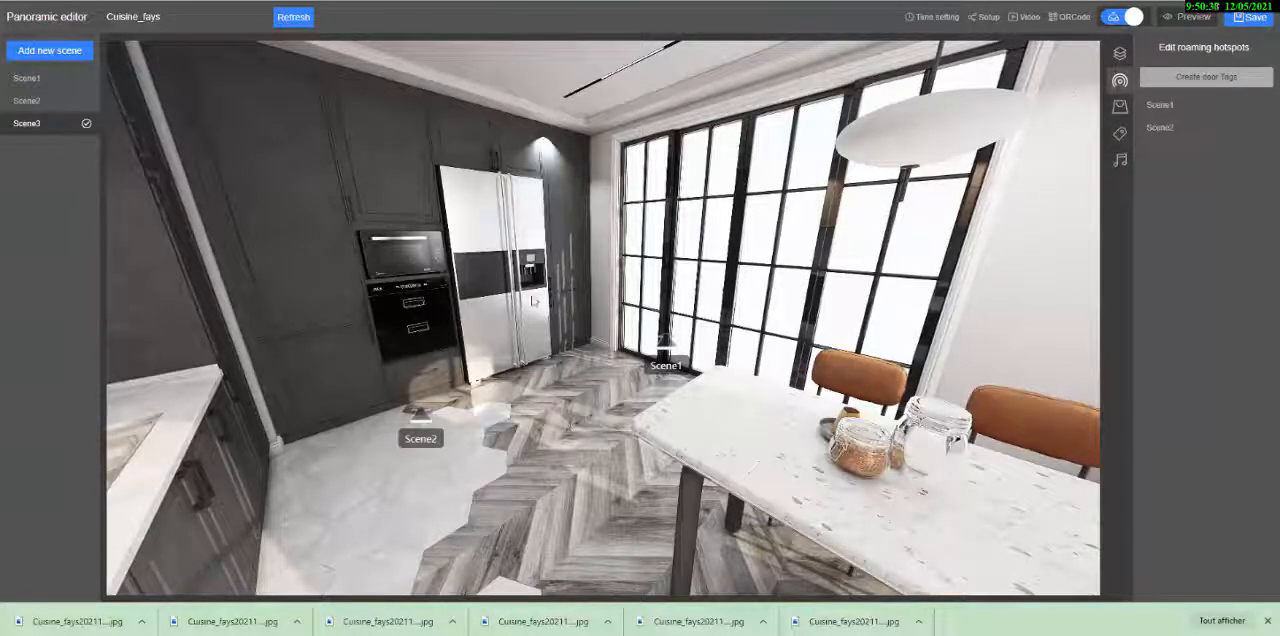
# - Check the Scene1 and Scene2 door tags in Scene3 from a wider view that includes the sink, and save the tour again
pyautogui.moveTo(533, 300); pyautogui.dragTo(718, 390)
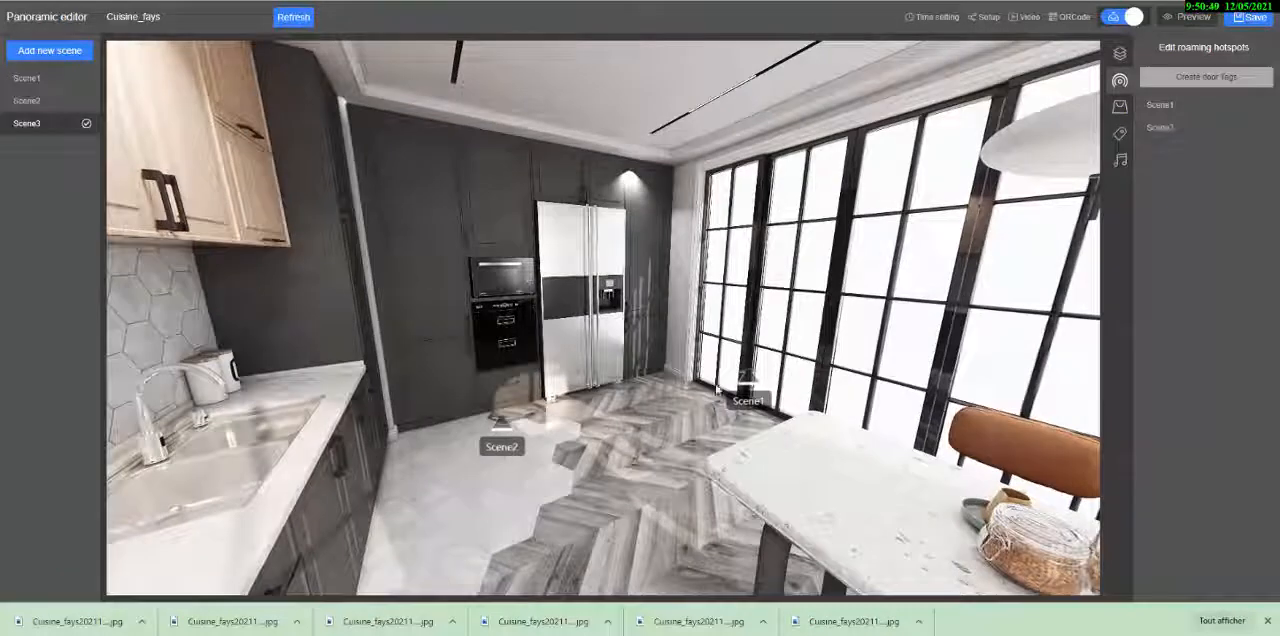
pyautogui.moveTo(630, 366); pyautogui.dragTo(605, 377)
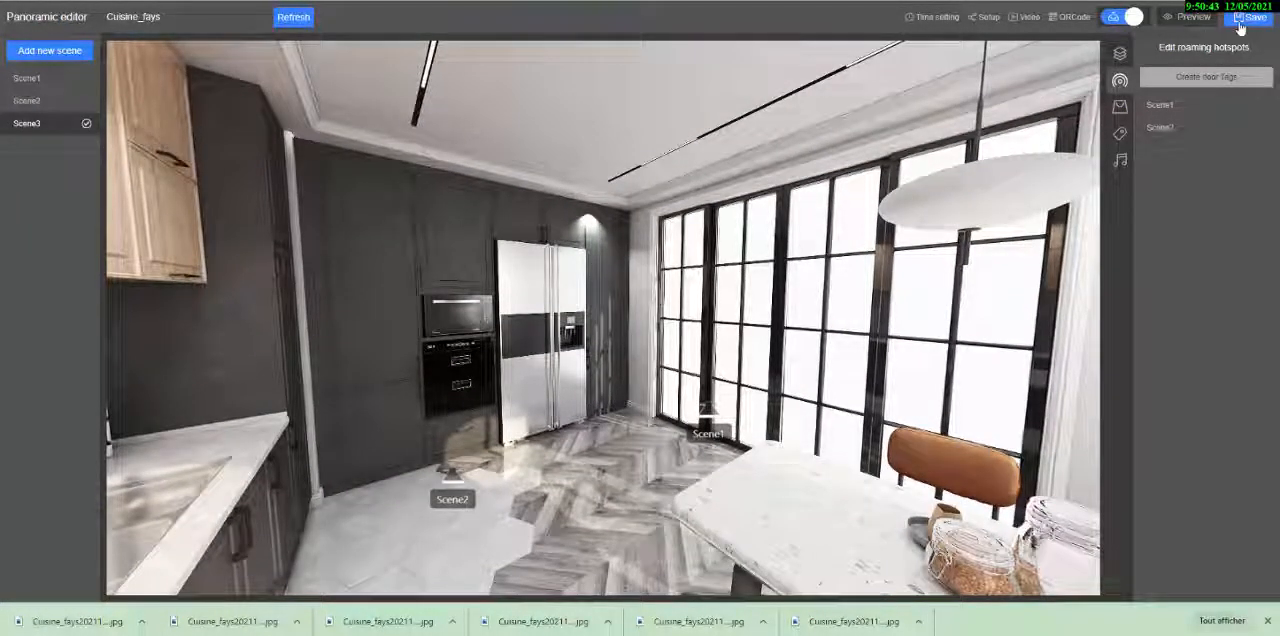
pyautogui.click(1245, 20)
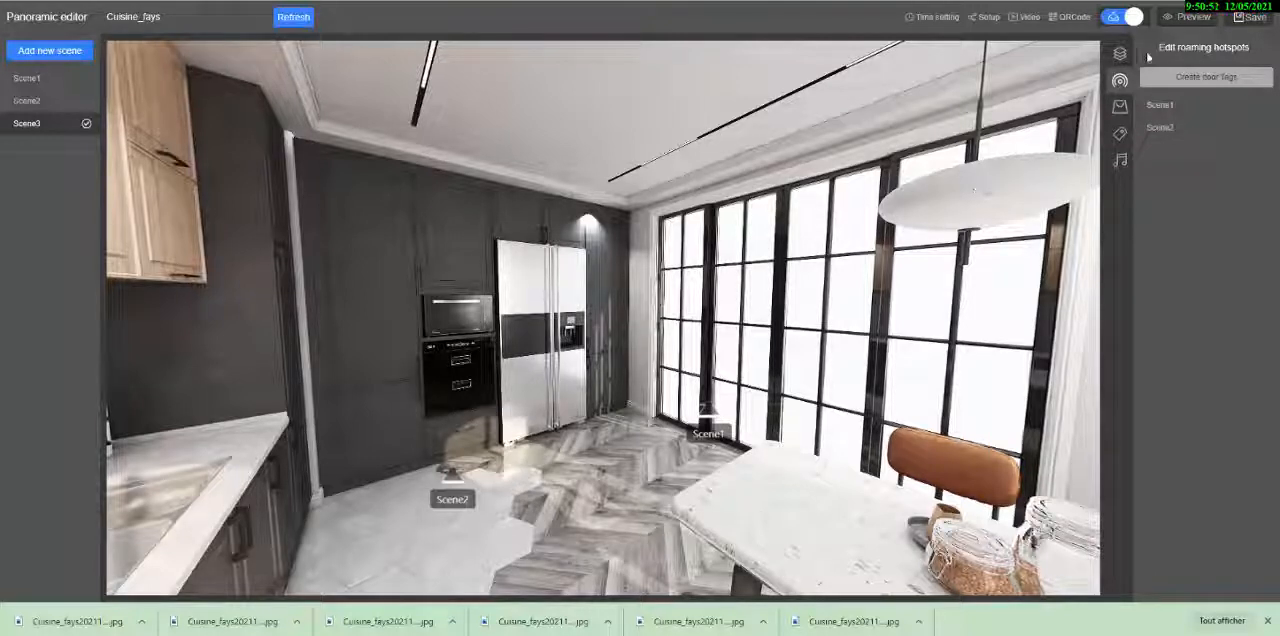
# - Preview the panorama tour and follow the door tags from Scene3 to Scene1 and back, looking around the kitchen in each scene
pyautogui.click(1185, 18)
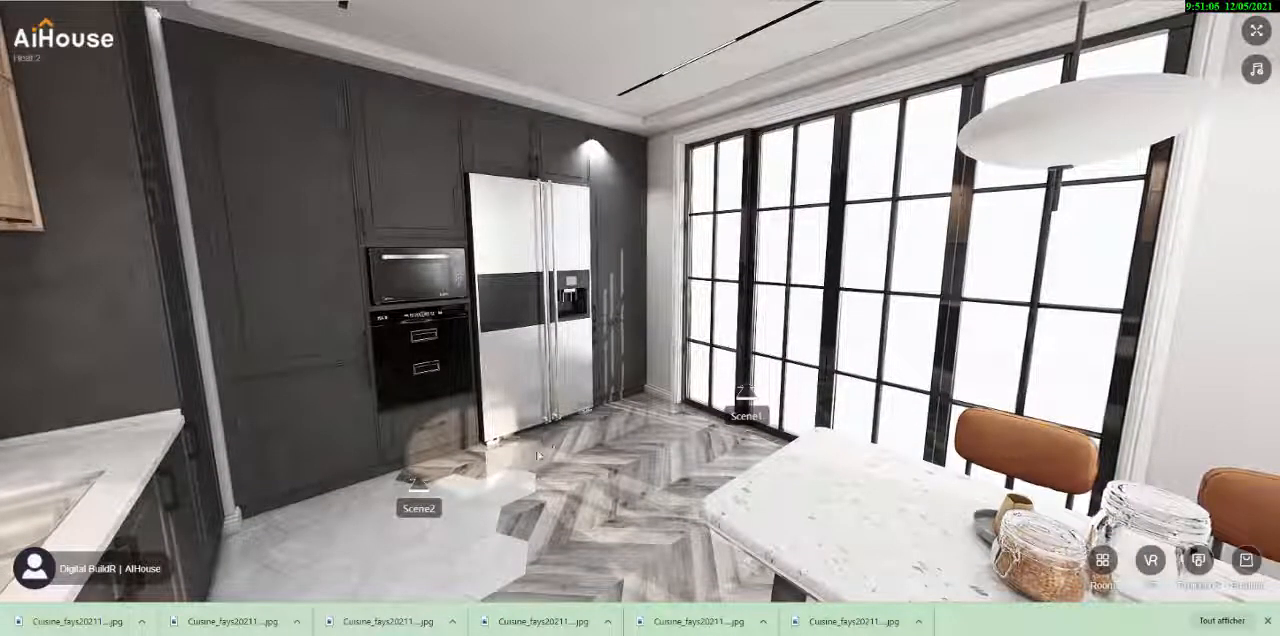
pyautogui.click(743, 410)
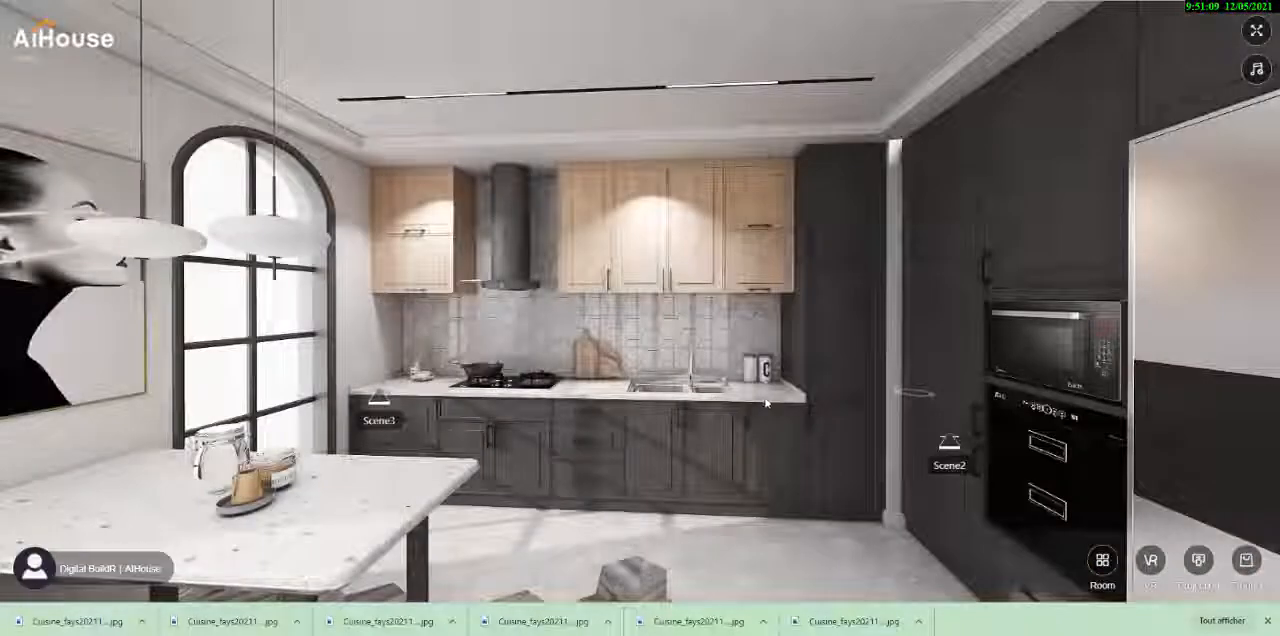
pyautogui.moveTo(766, 401); pyautogui.dragTo(480, 360)
pyautogui.click(628, 358)
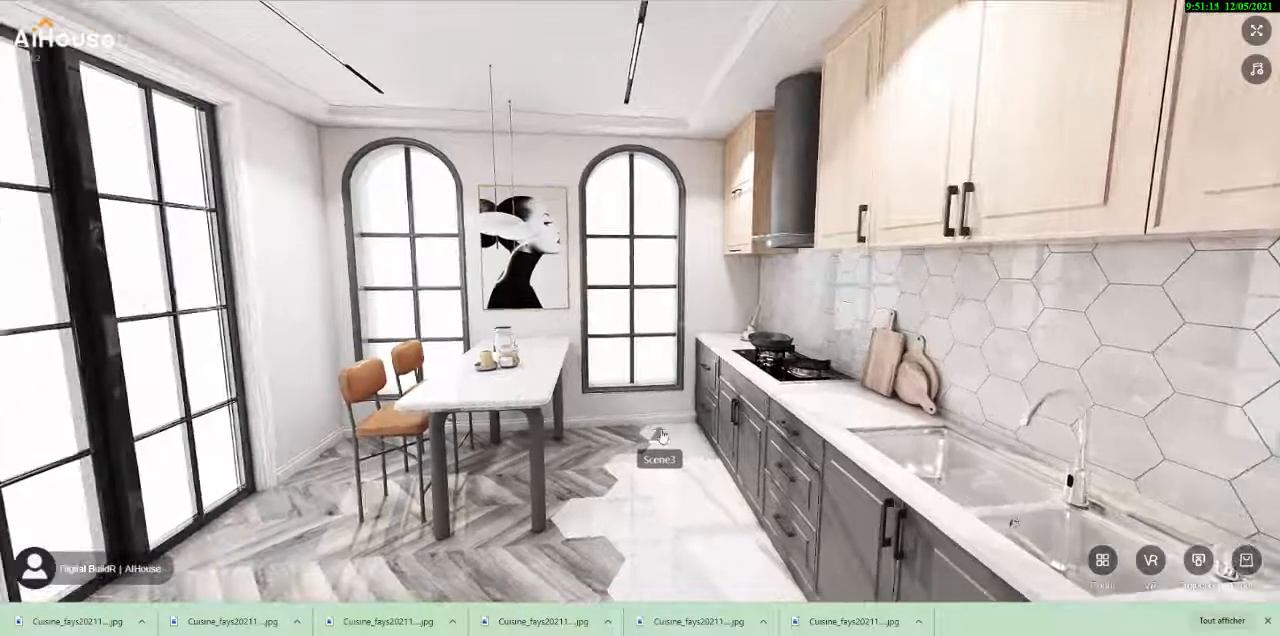
pyautogui.click(660, 436)
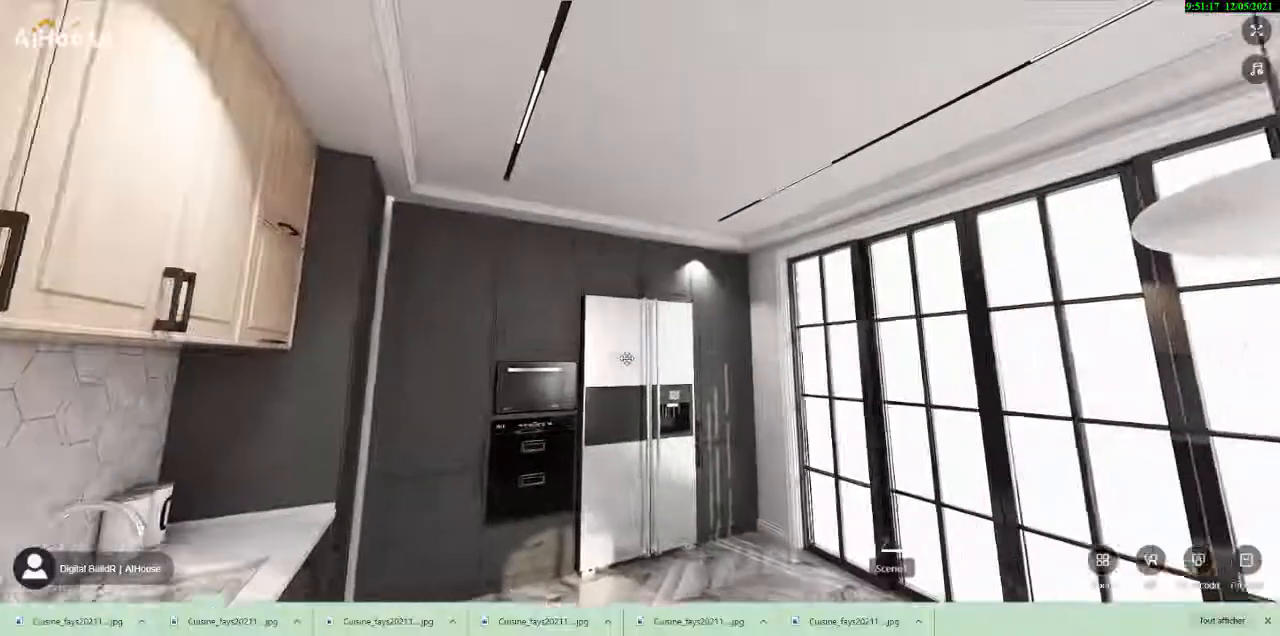
pyautogui.moveTo(627, 358); pyautogui.dragTo(587, 364)
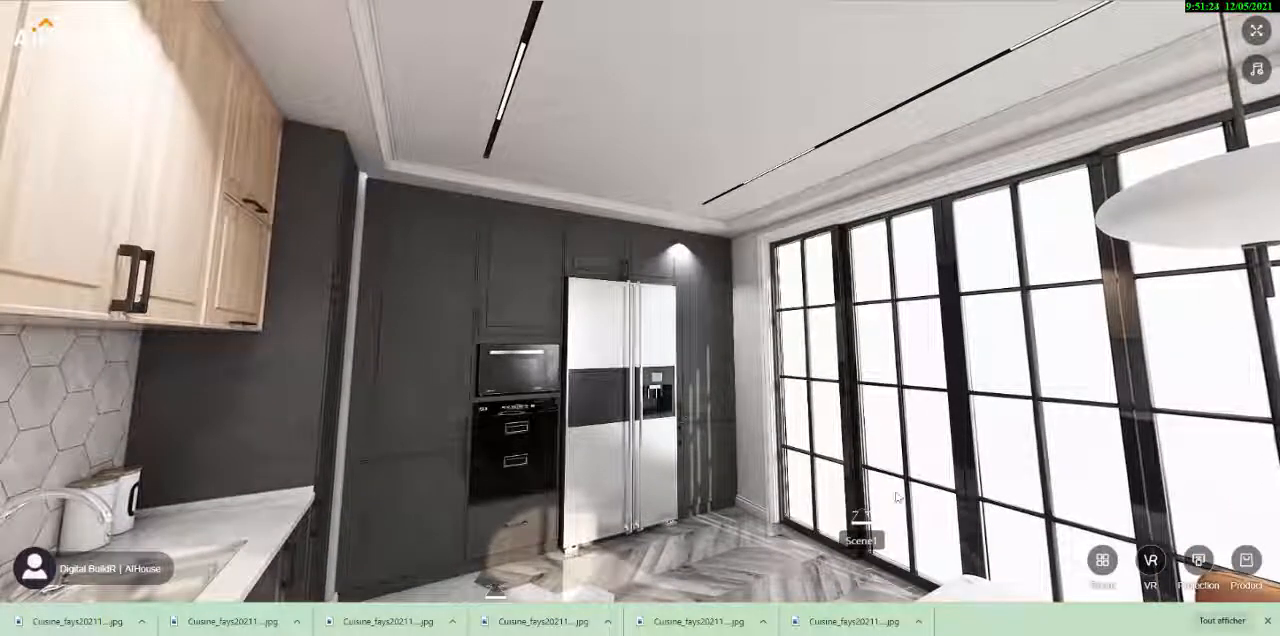